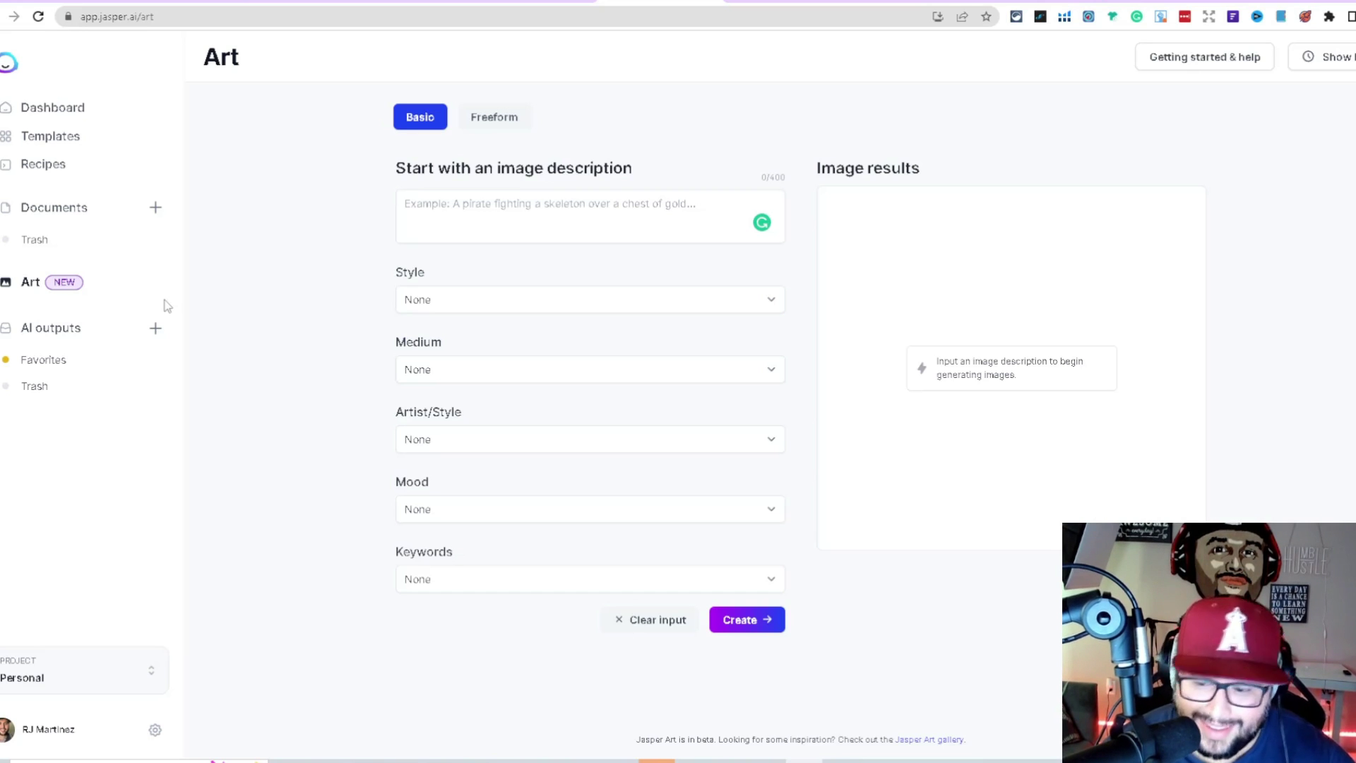
Enter 'Skeleton Pirate with sword' as the image description.
click(527, 217)
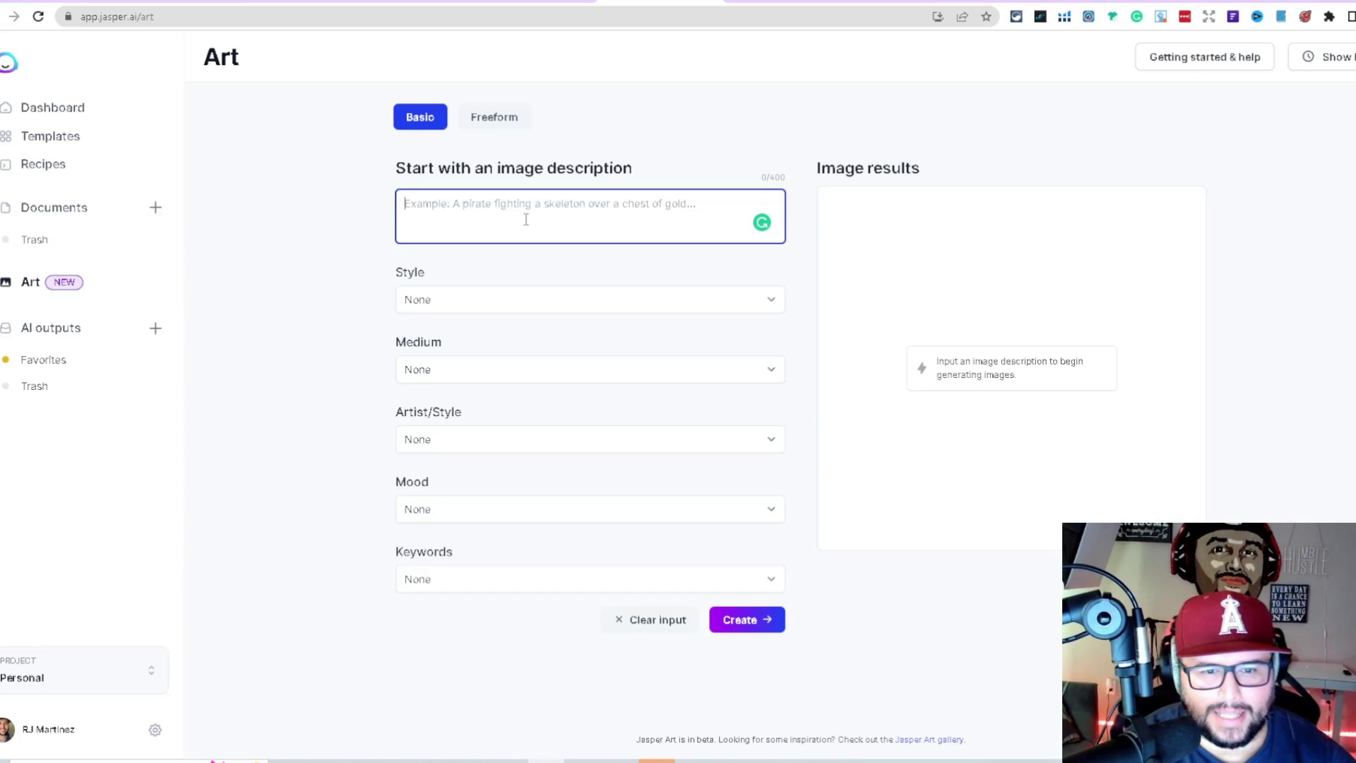
text(Ske)
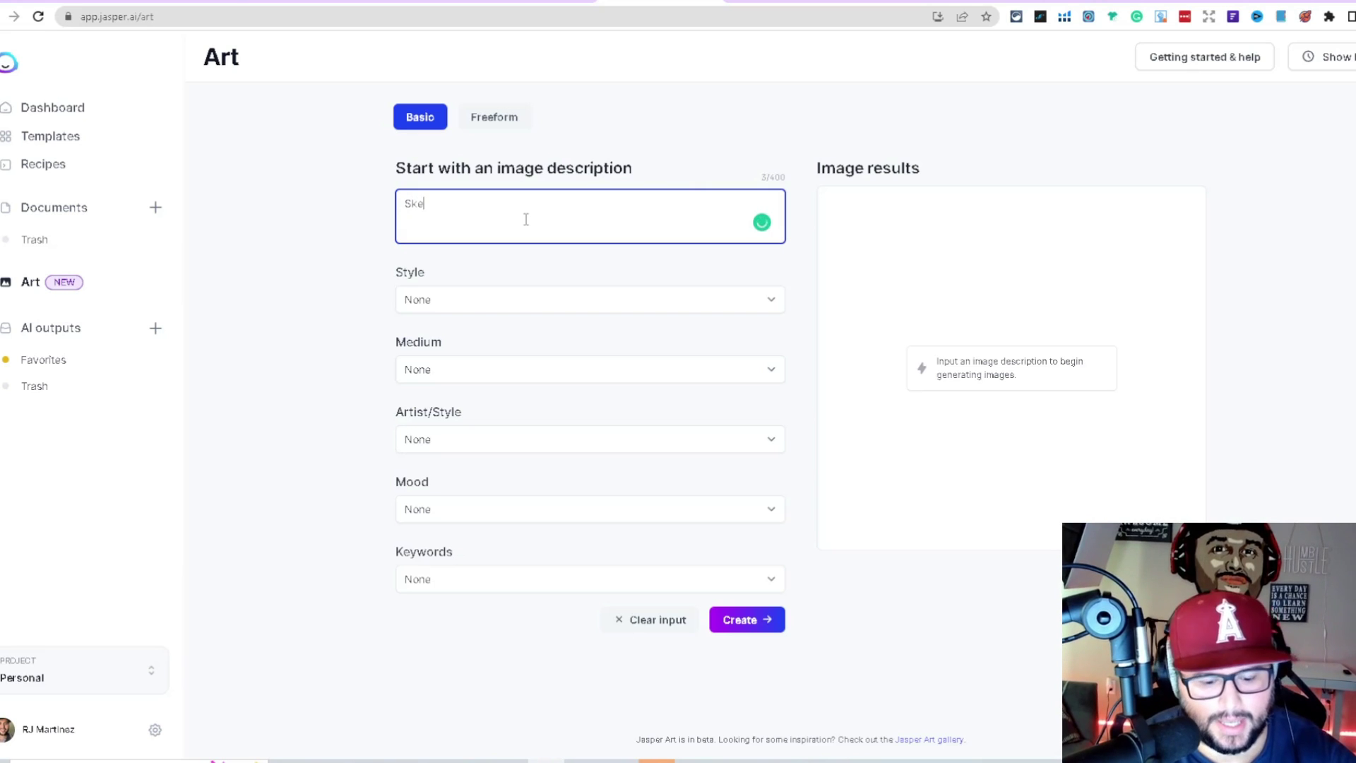
text(leton Pirate with sword)
click(419, 355)
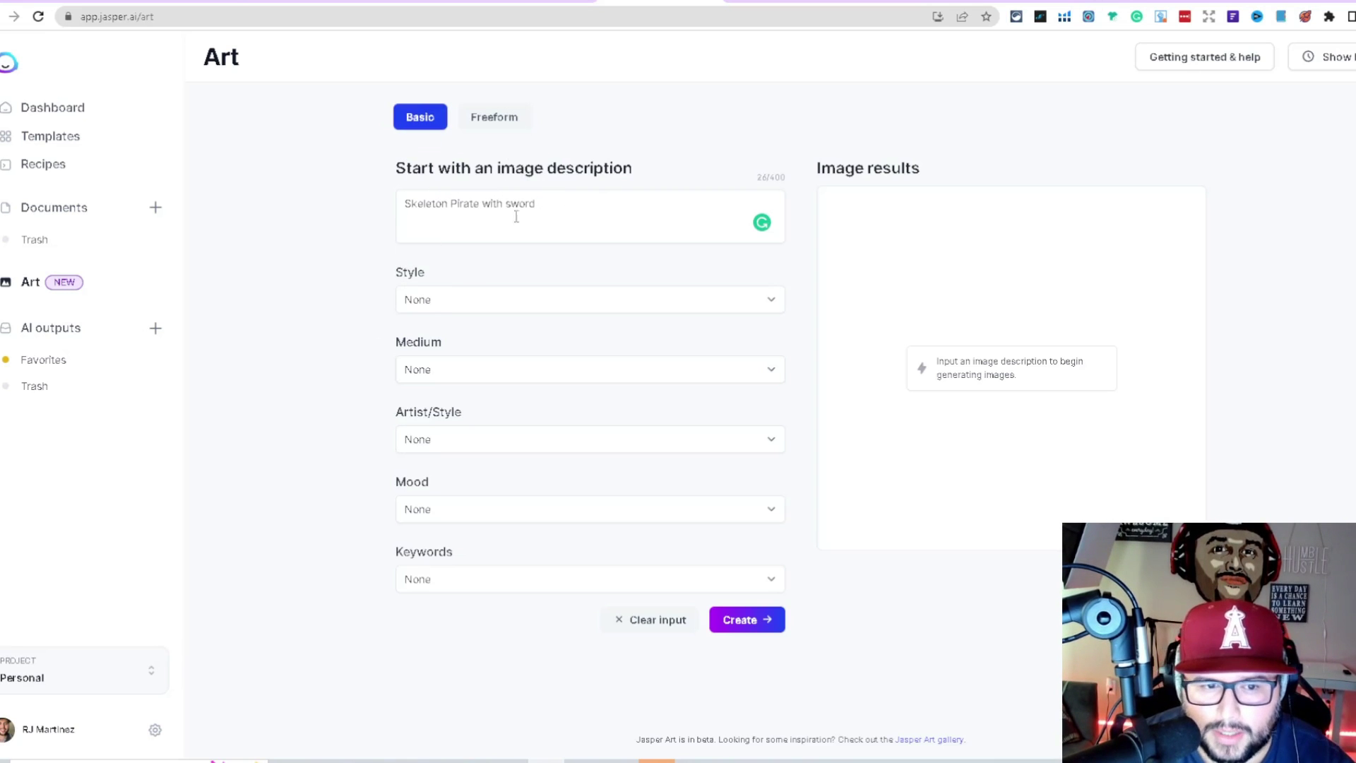
Choose Illustration style and Highly-detailed keyword; leave medium, artist style and mood at None.
click(428, 306)
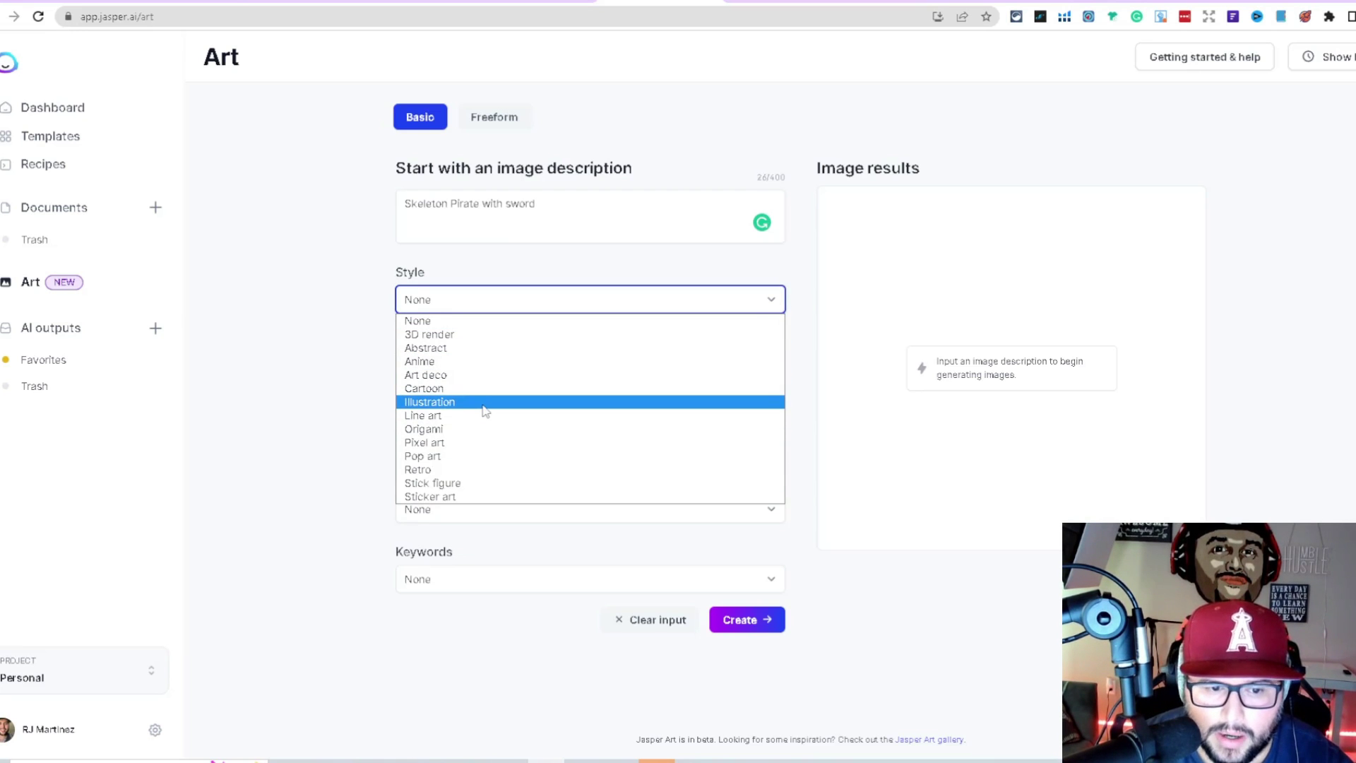
click(482, 410)
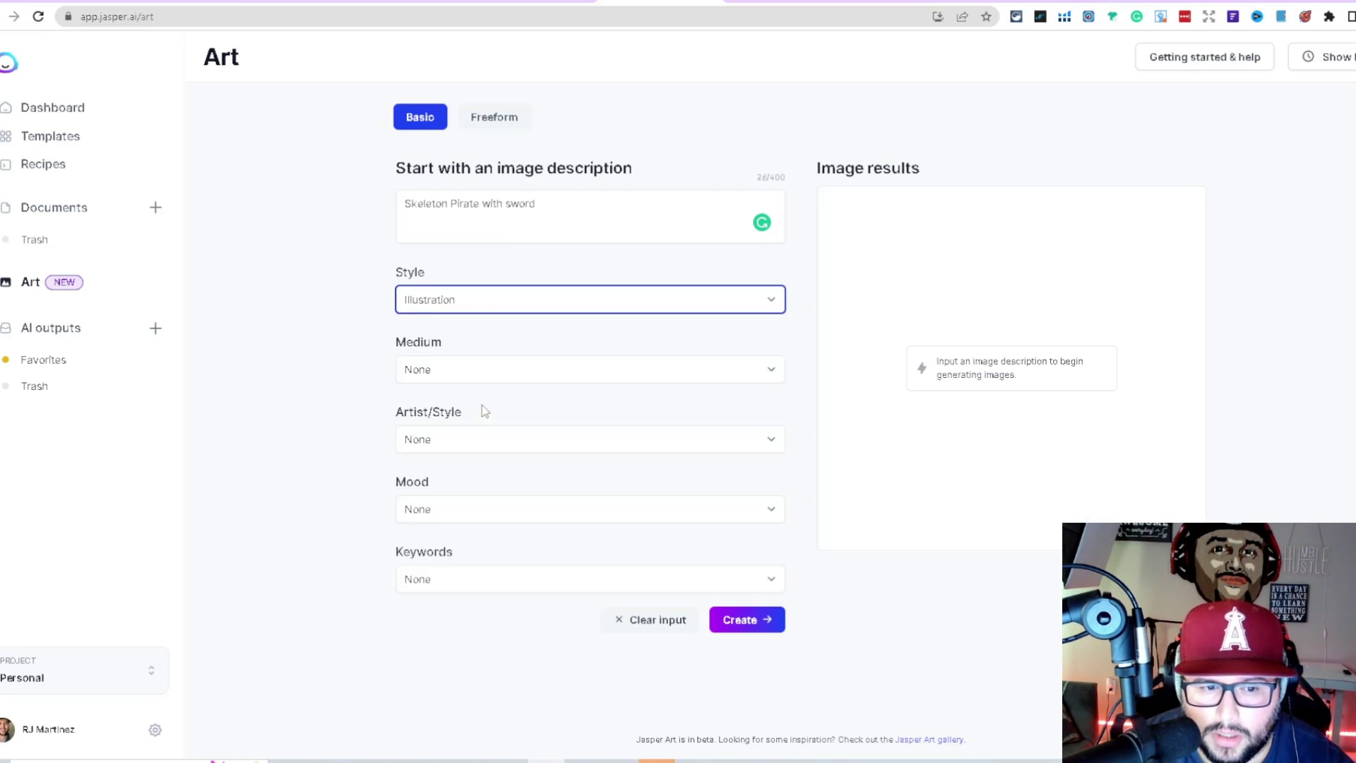
click(463, 374)
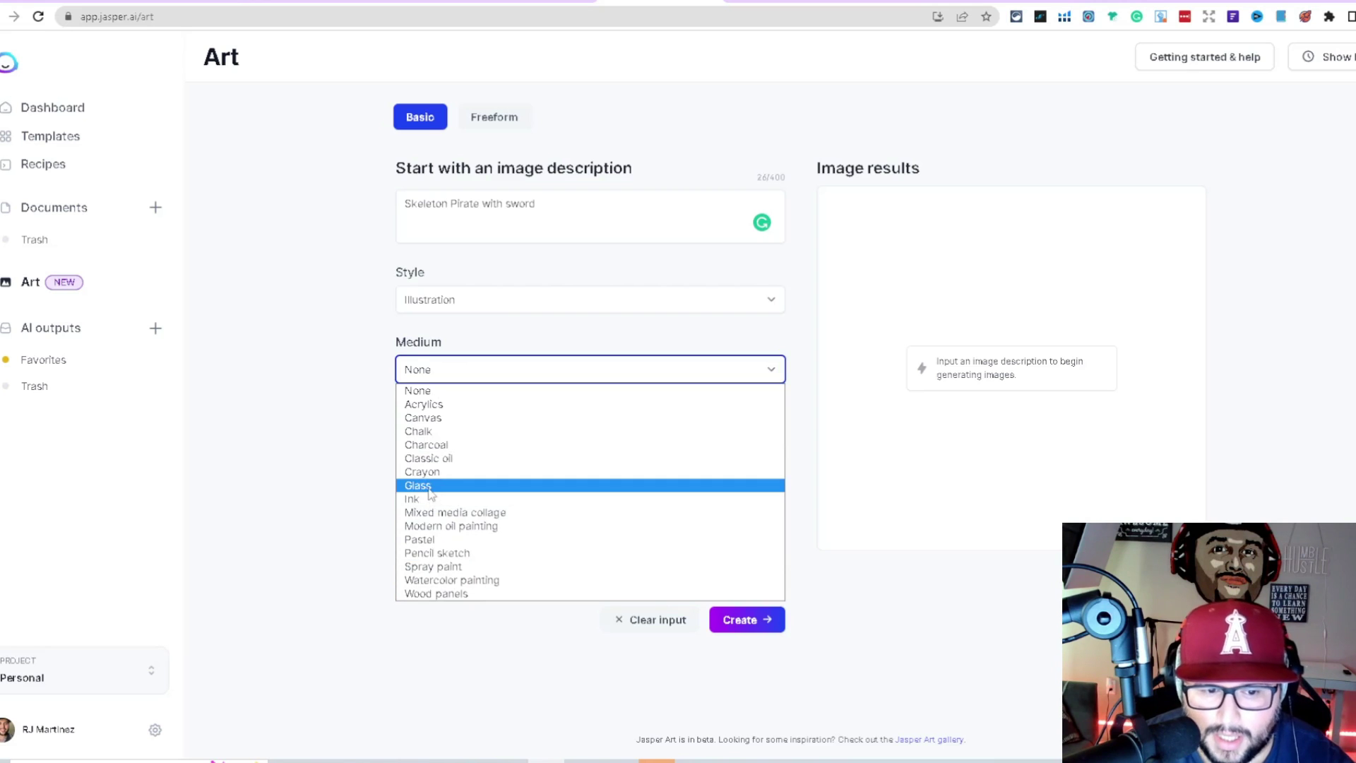
click(327, 433)
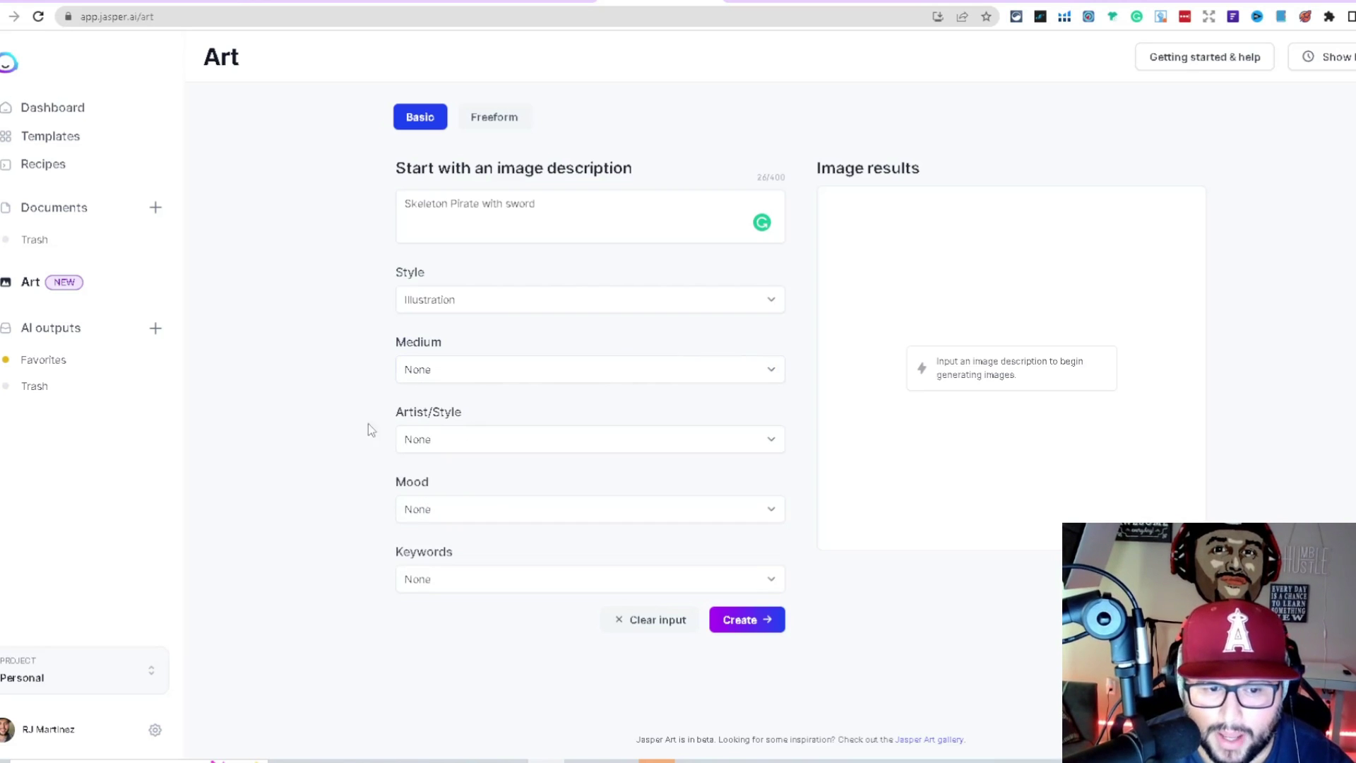
click(430, 440)
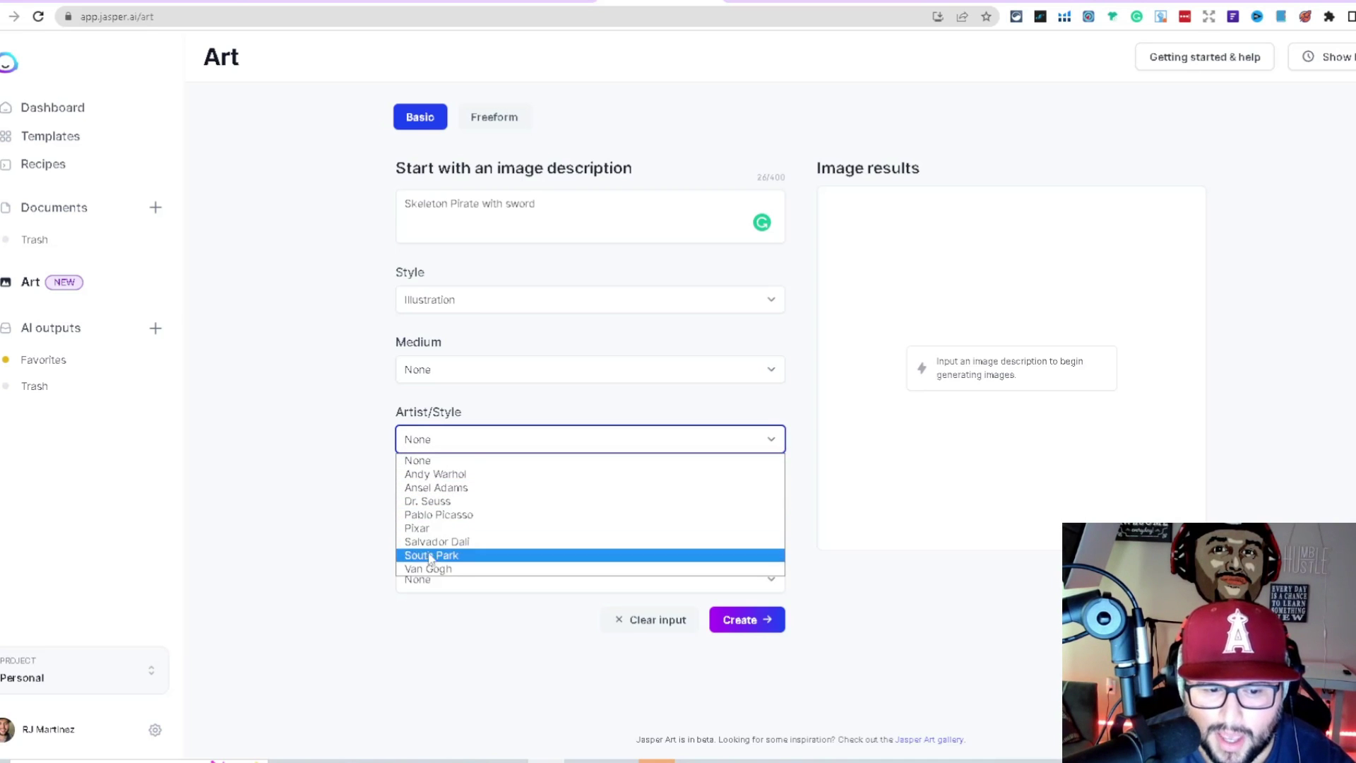
click(318, 494)
click(471, 510)
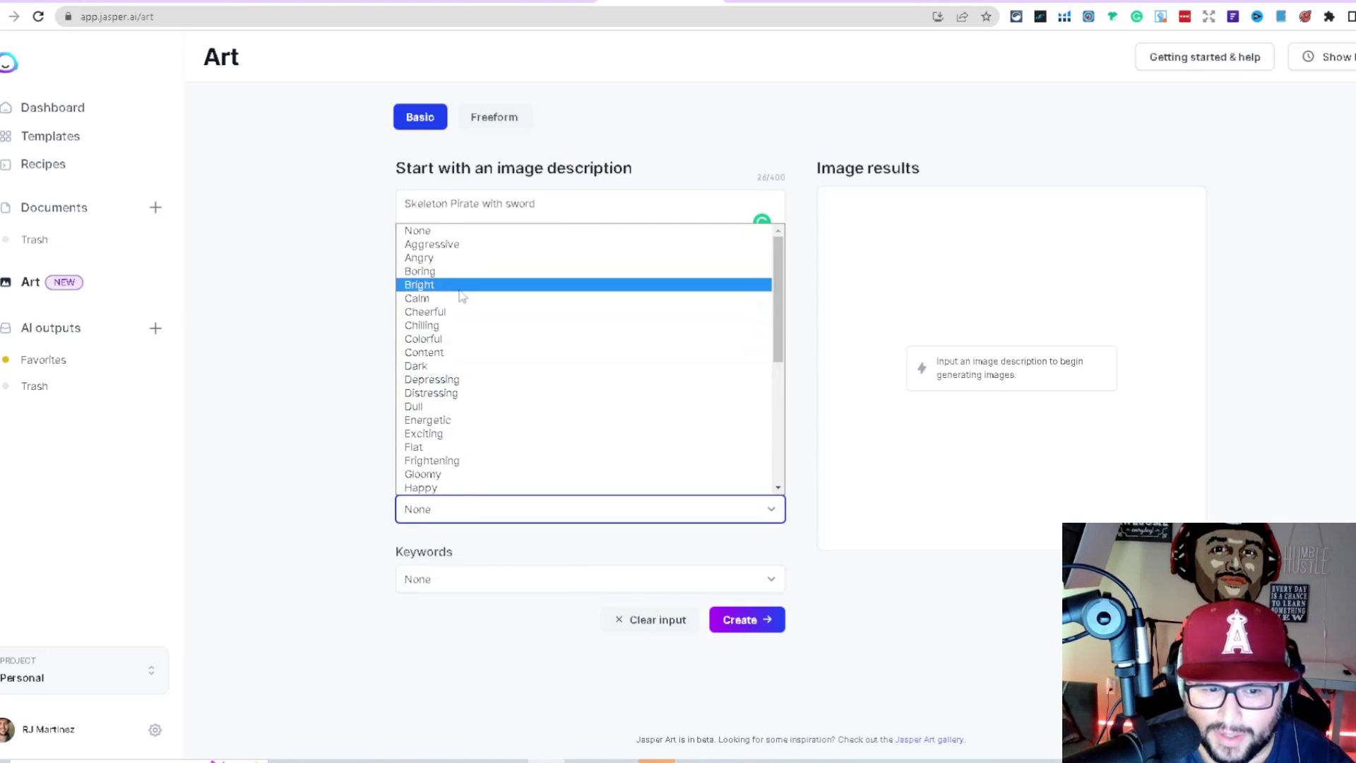
click(424, 508)
click(418, 577)
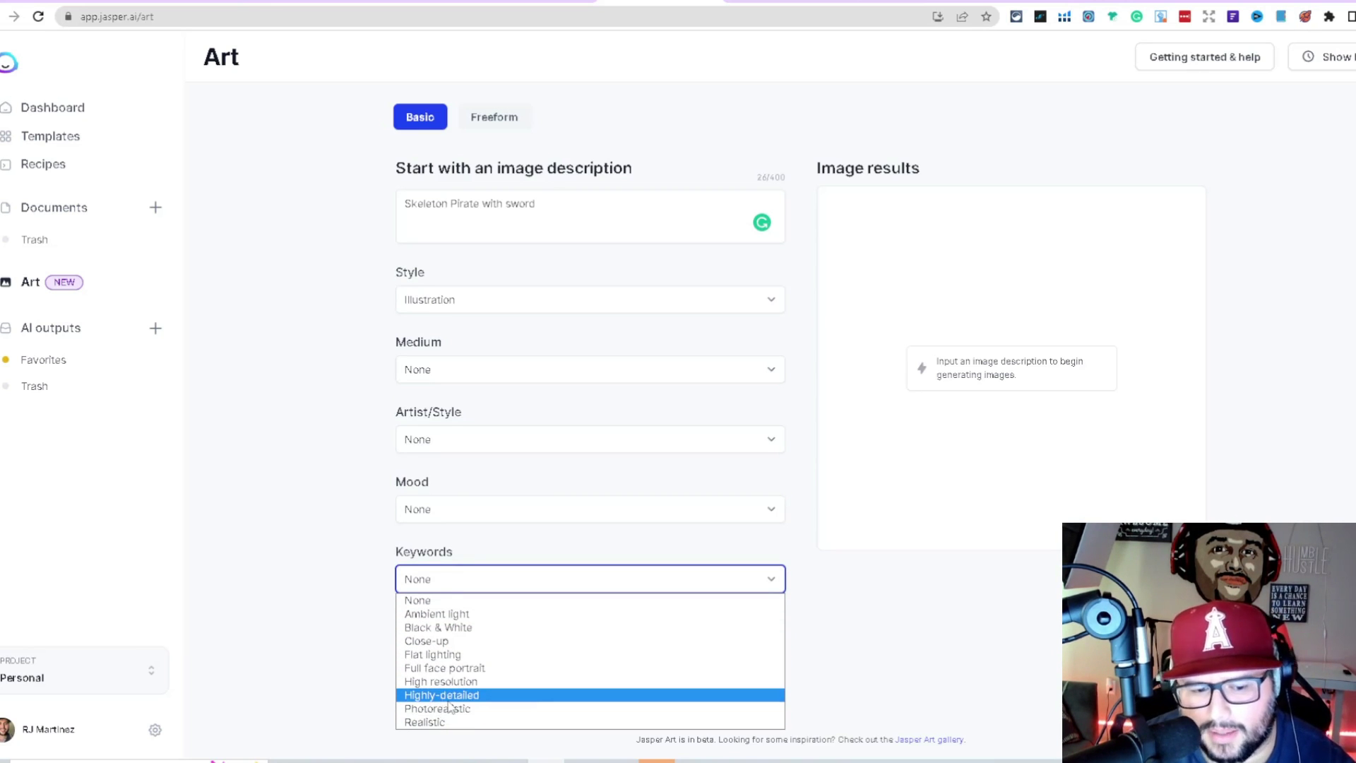
click(449, 700)
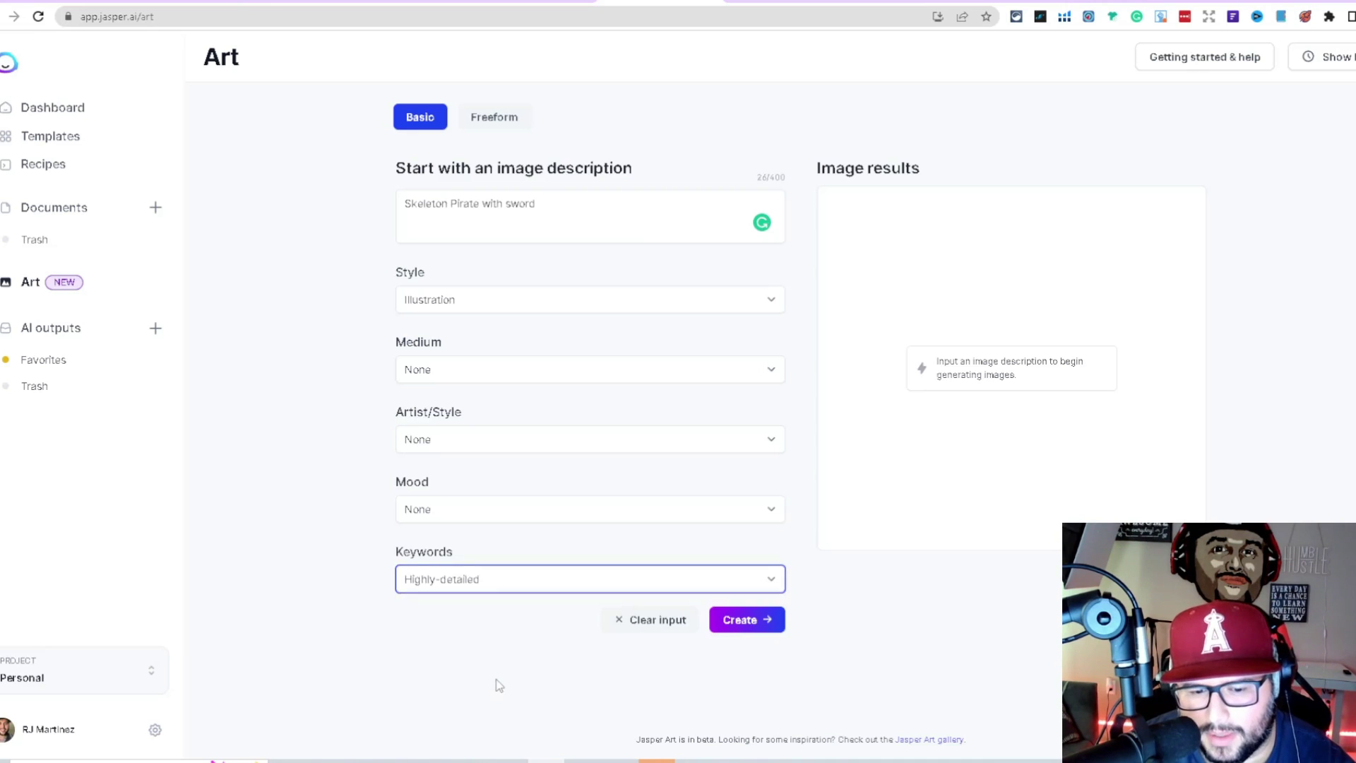
Generate images from the skeleton pirate prompt and Illustration settings.
click(759, 629)
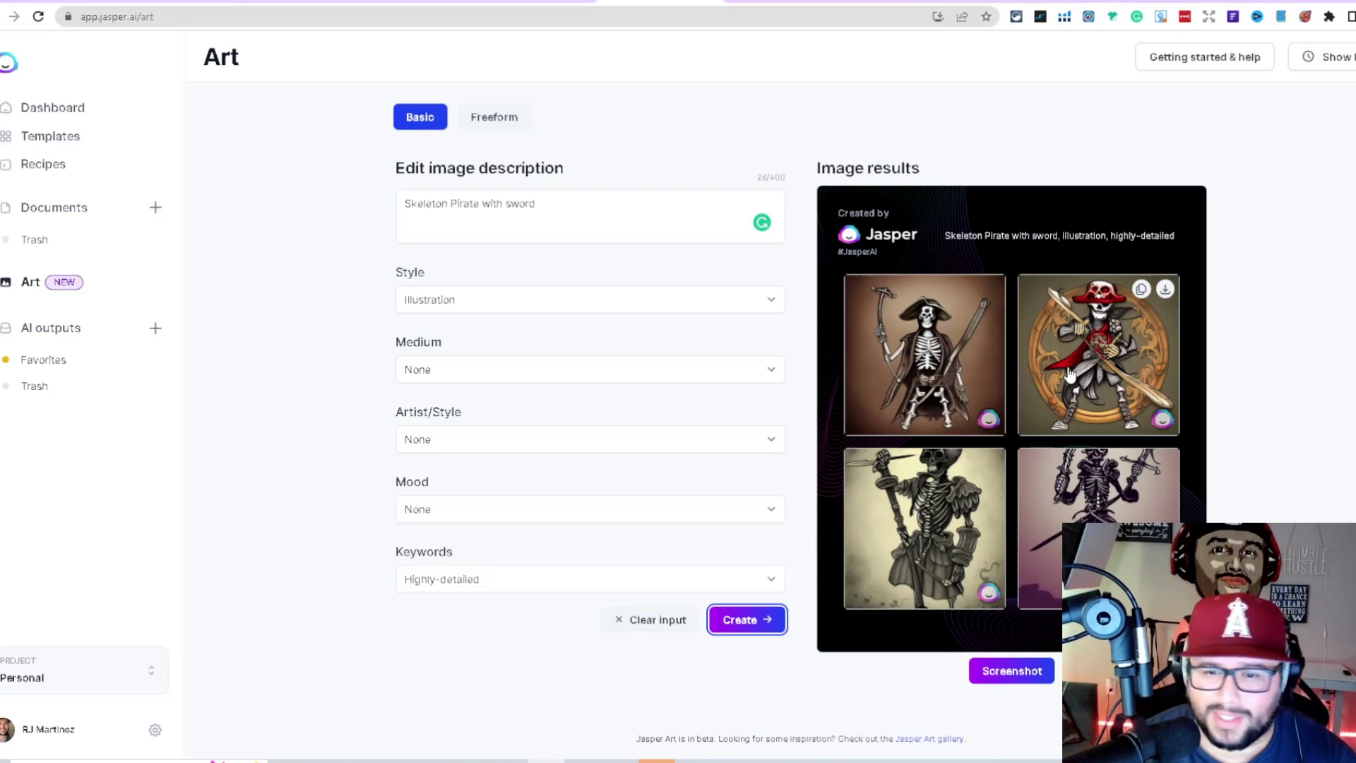
mouse_move(924, 356)
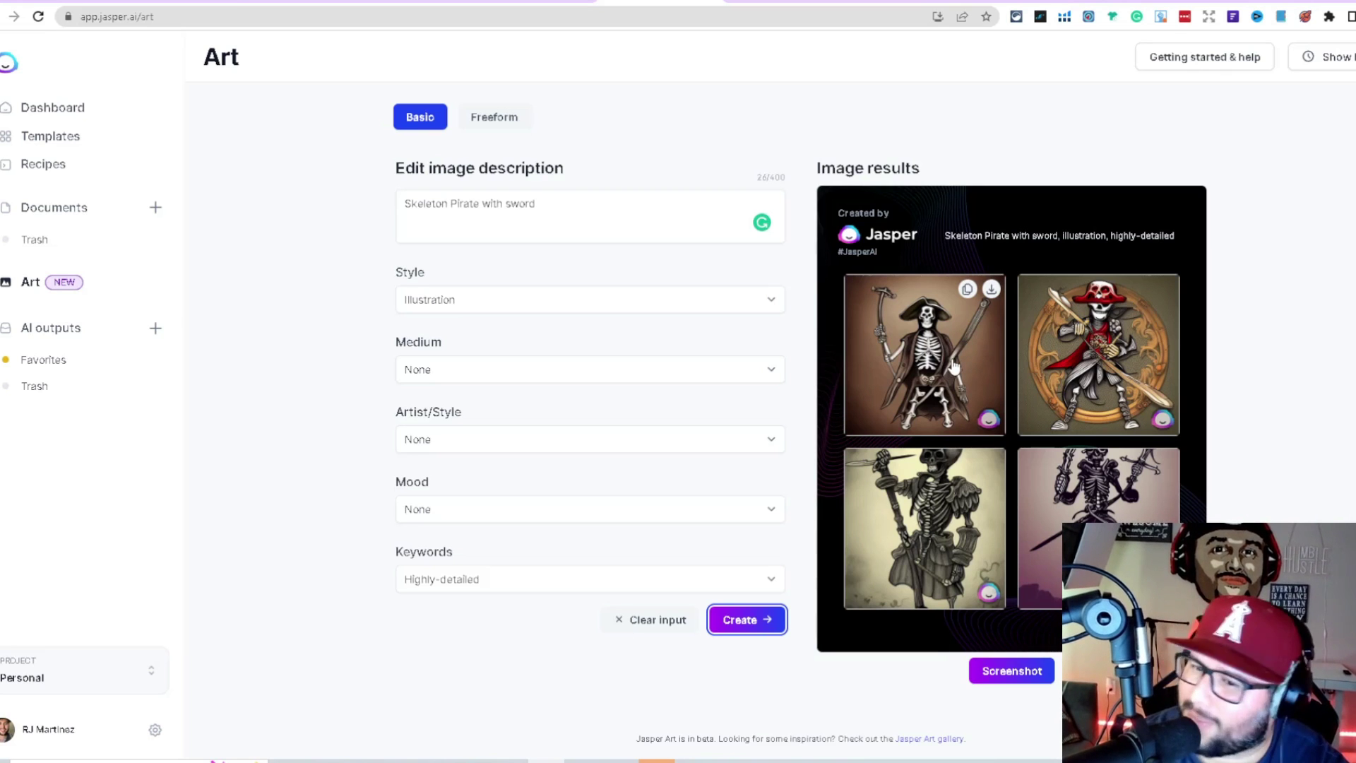
Enlarge the first skeleton pirate image and download it as PNG.
click(915, 344)
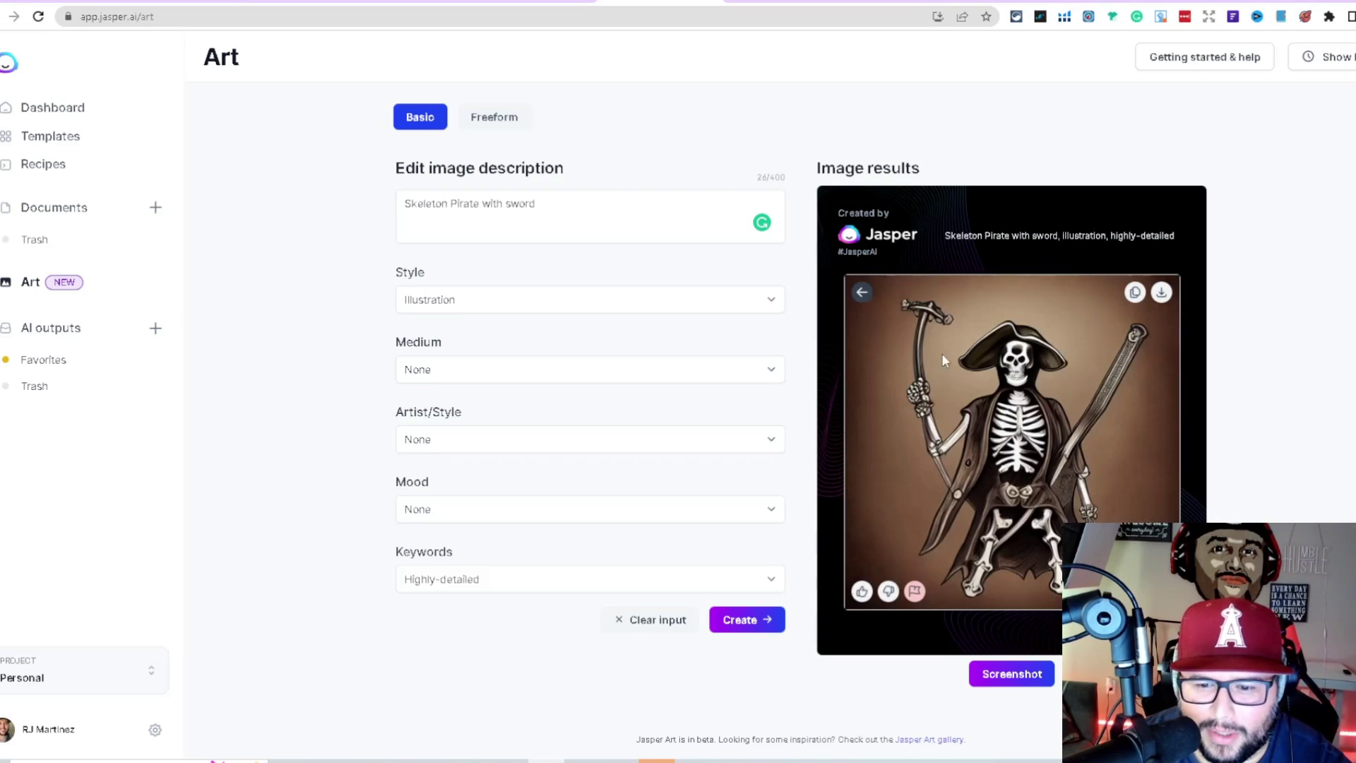
click(1163, 294)
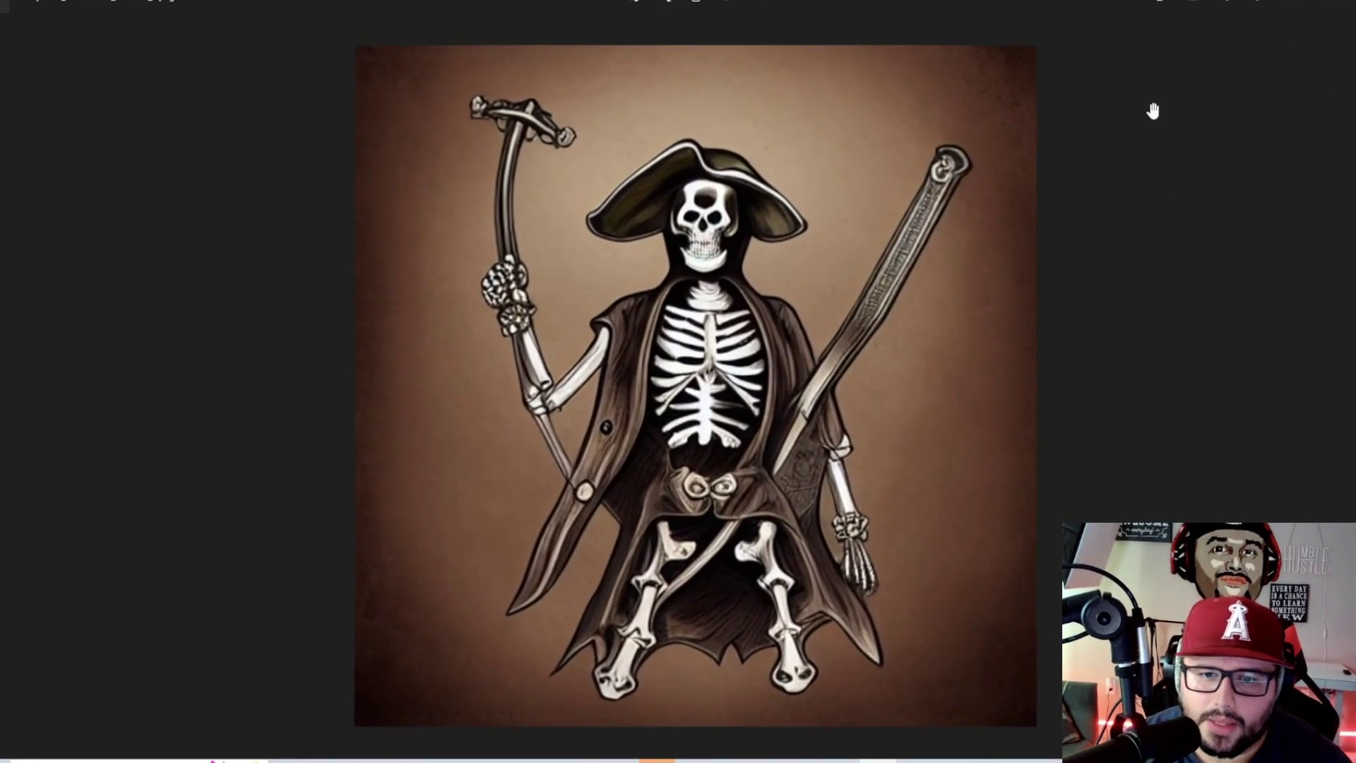
click(1144, 206)
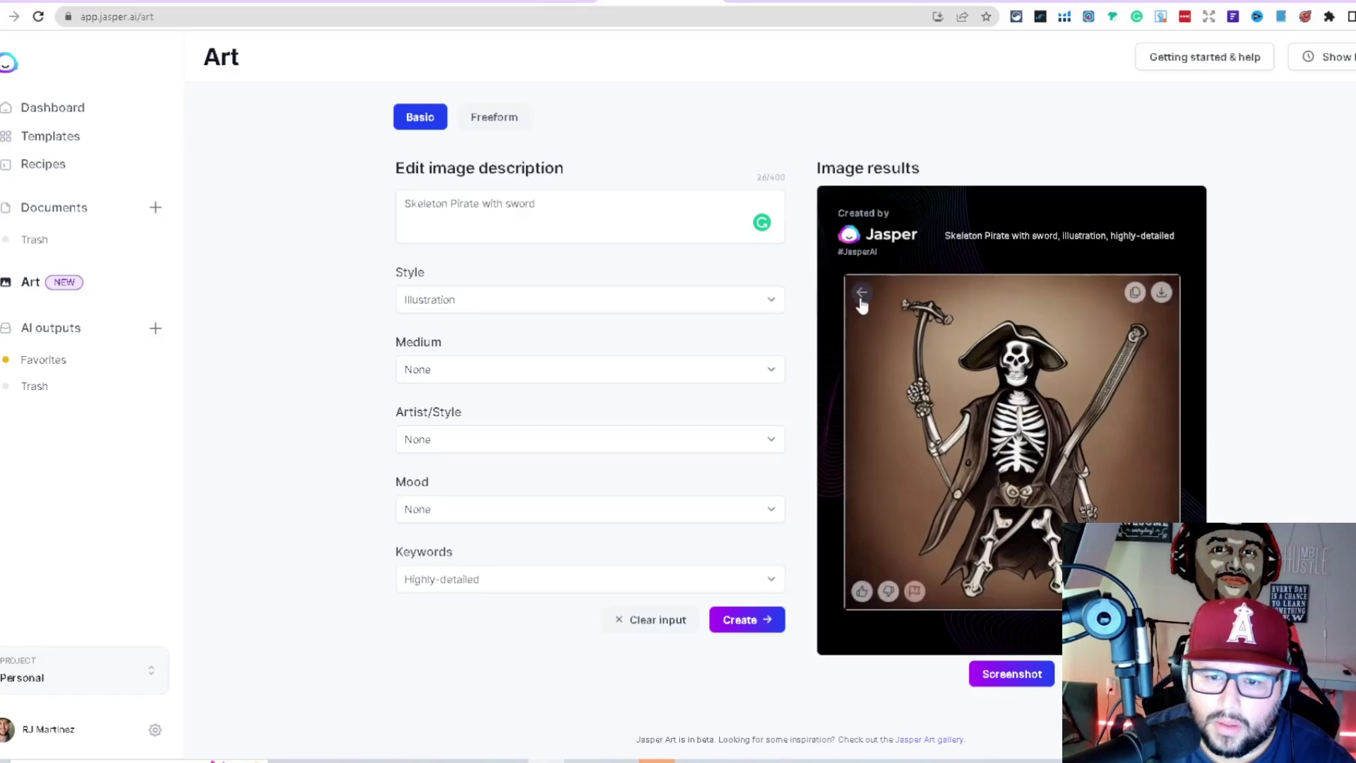
Back on the grid, download the red-hat pirate and two other images.
click(862, 293)
click(1165, 289)
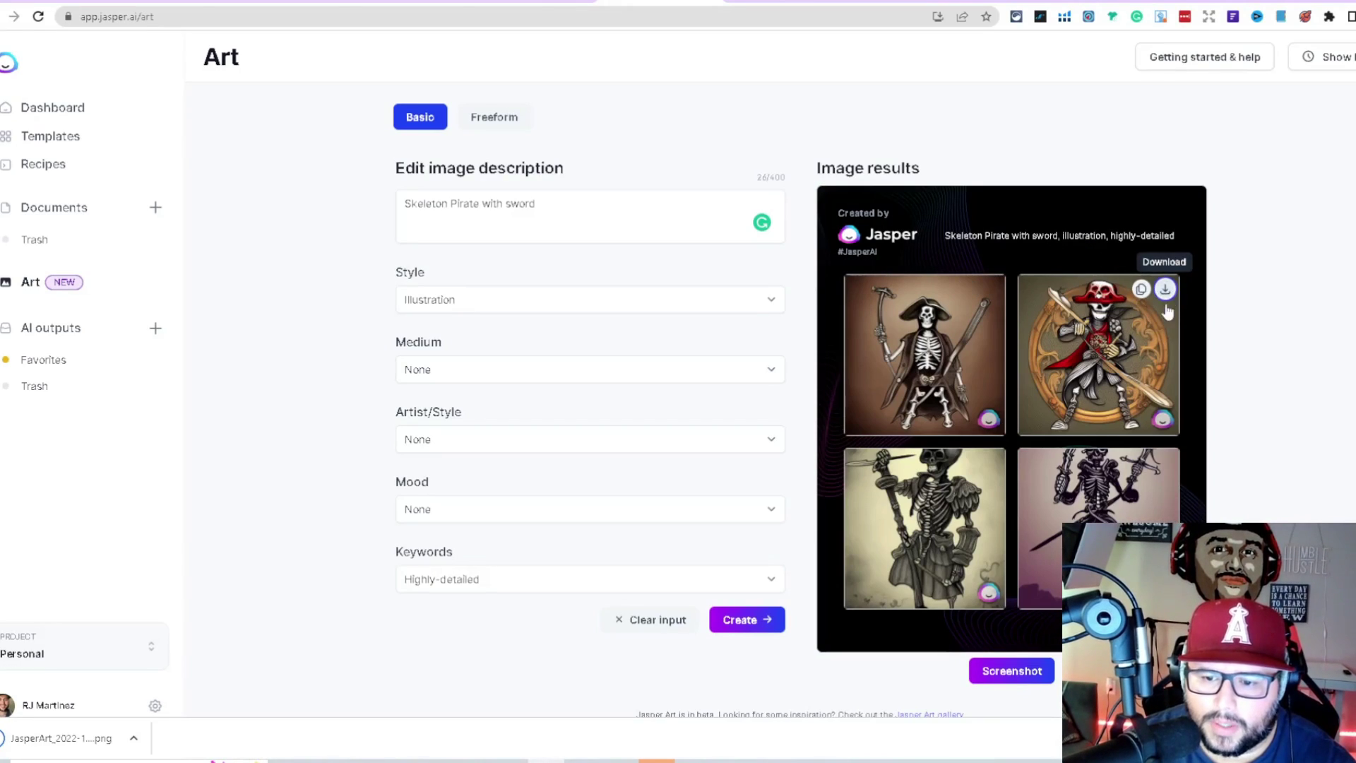
click(992, 463)
click(1165, 463)
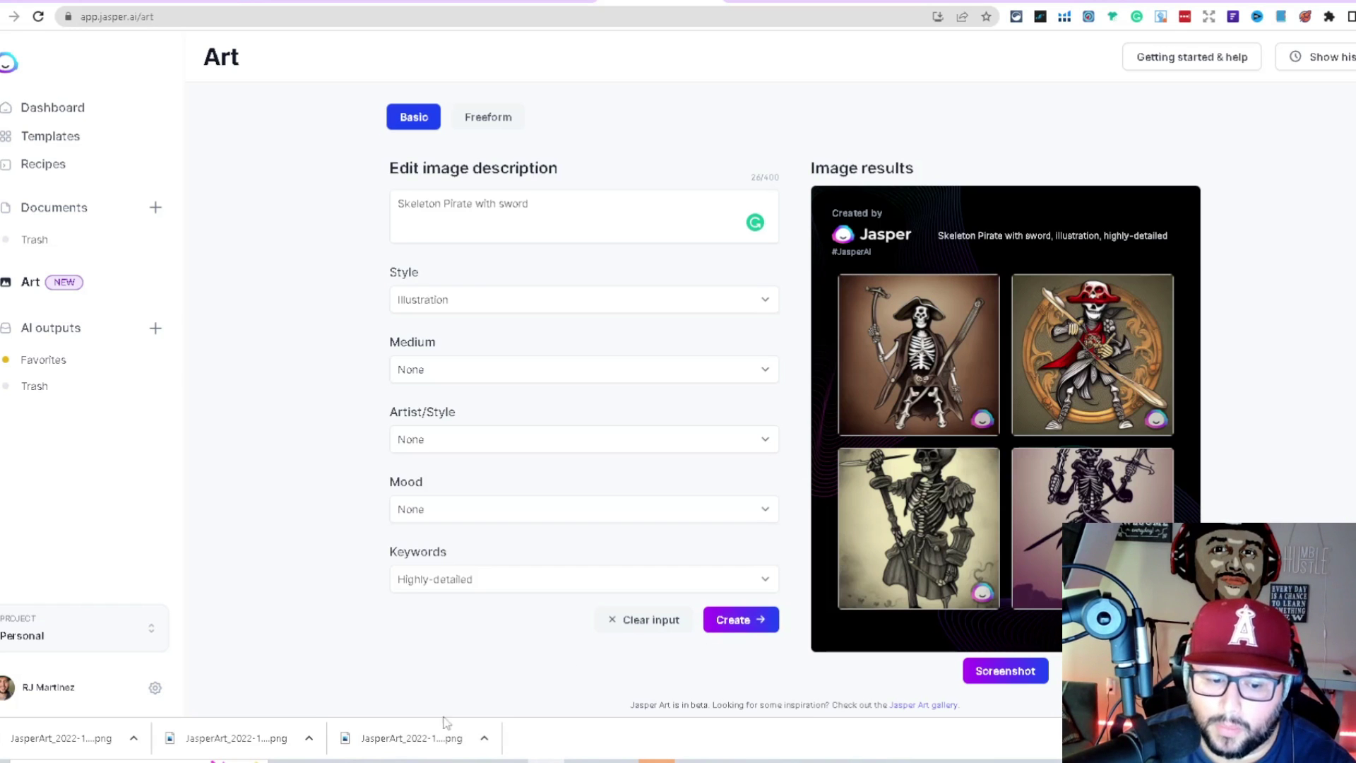
Preview the downloaded red-hat pirate PNG zoomed in, then close the preview.
click(445, 731)
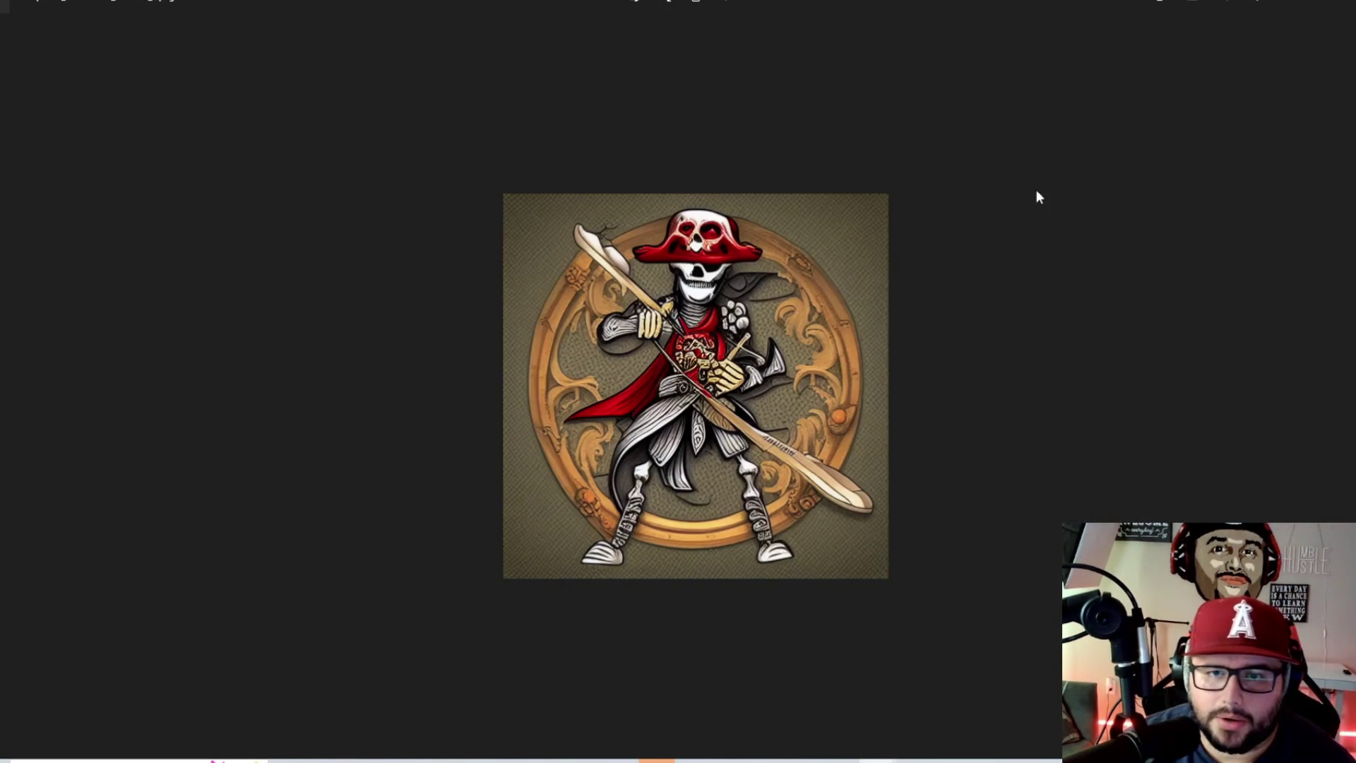
key(ctrl+plus)
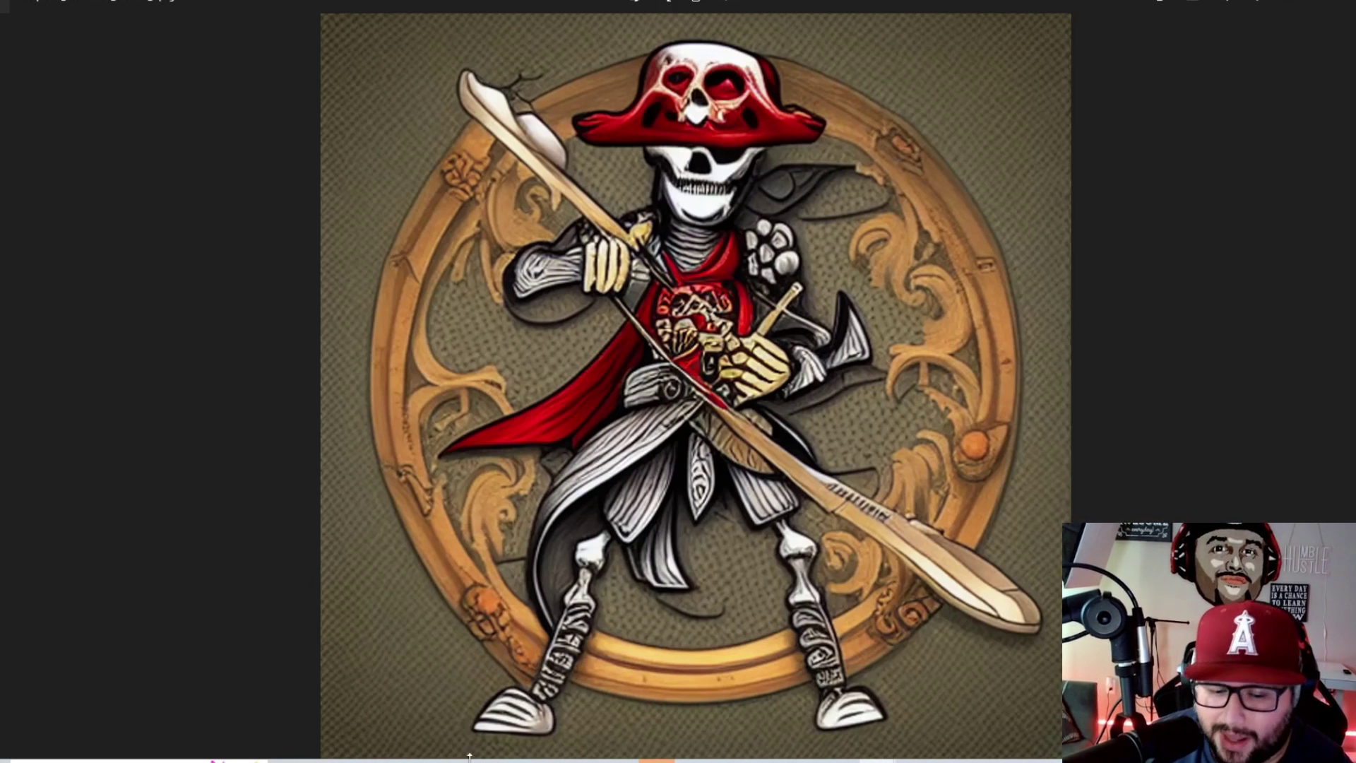
key(Escape)
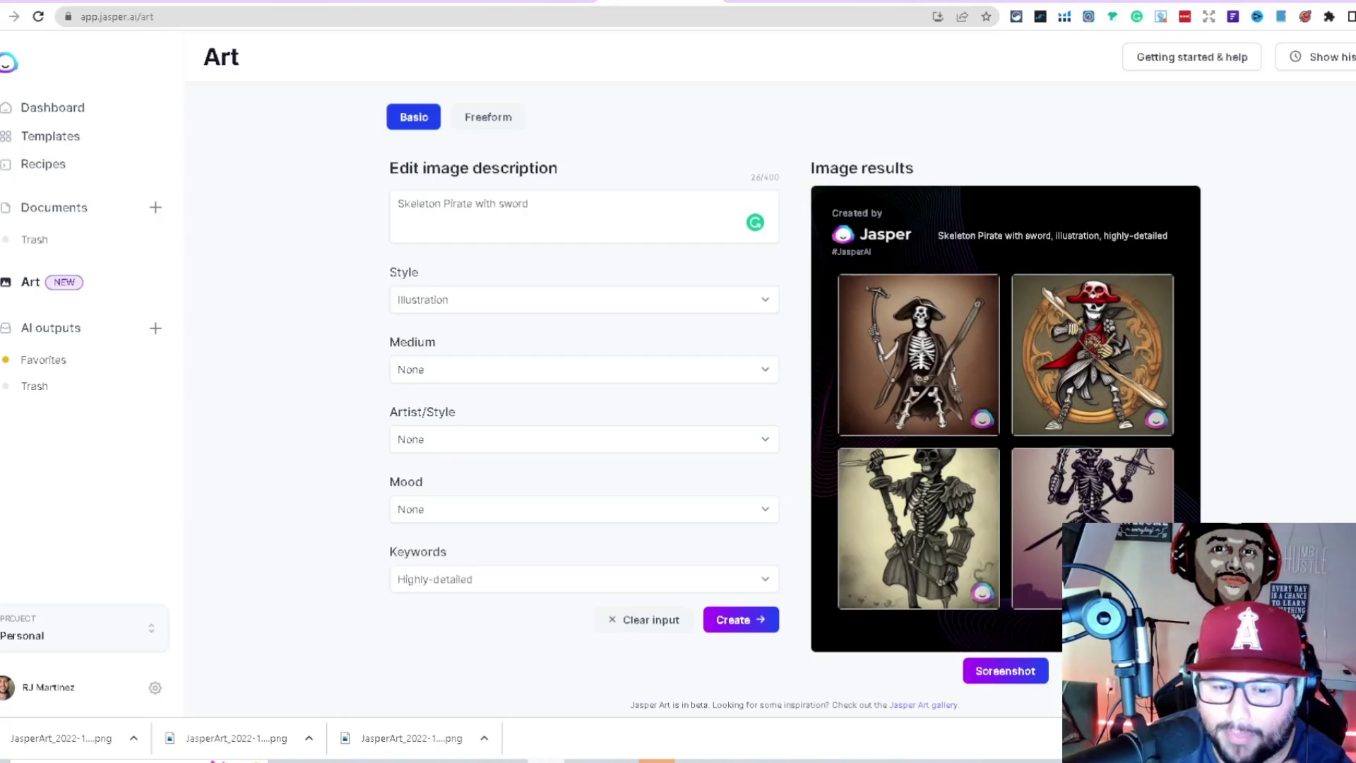
click(296, 743)
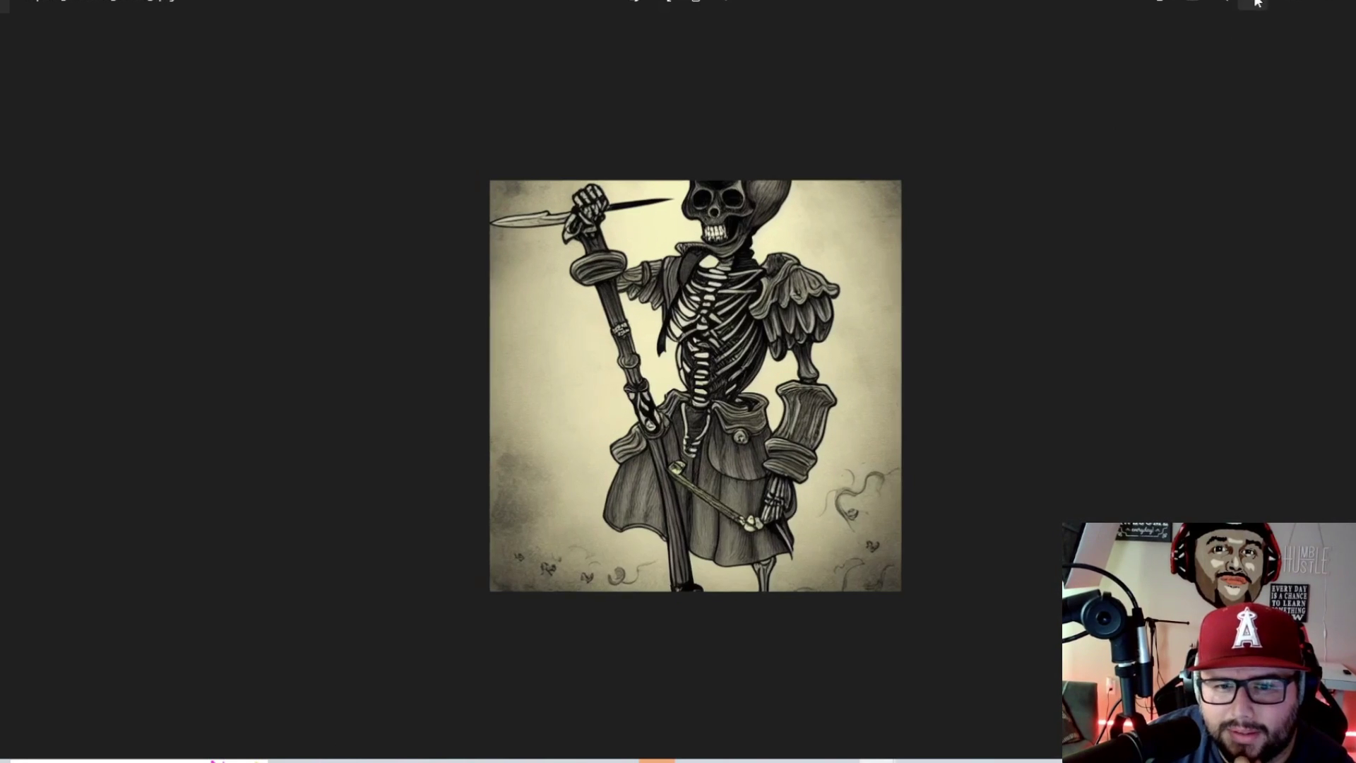
key(Escape)
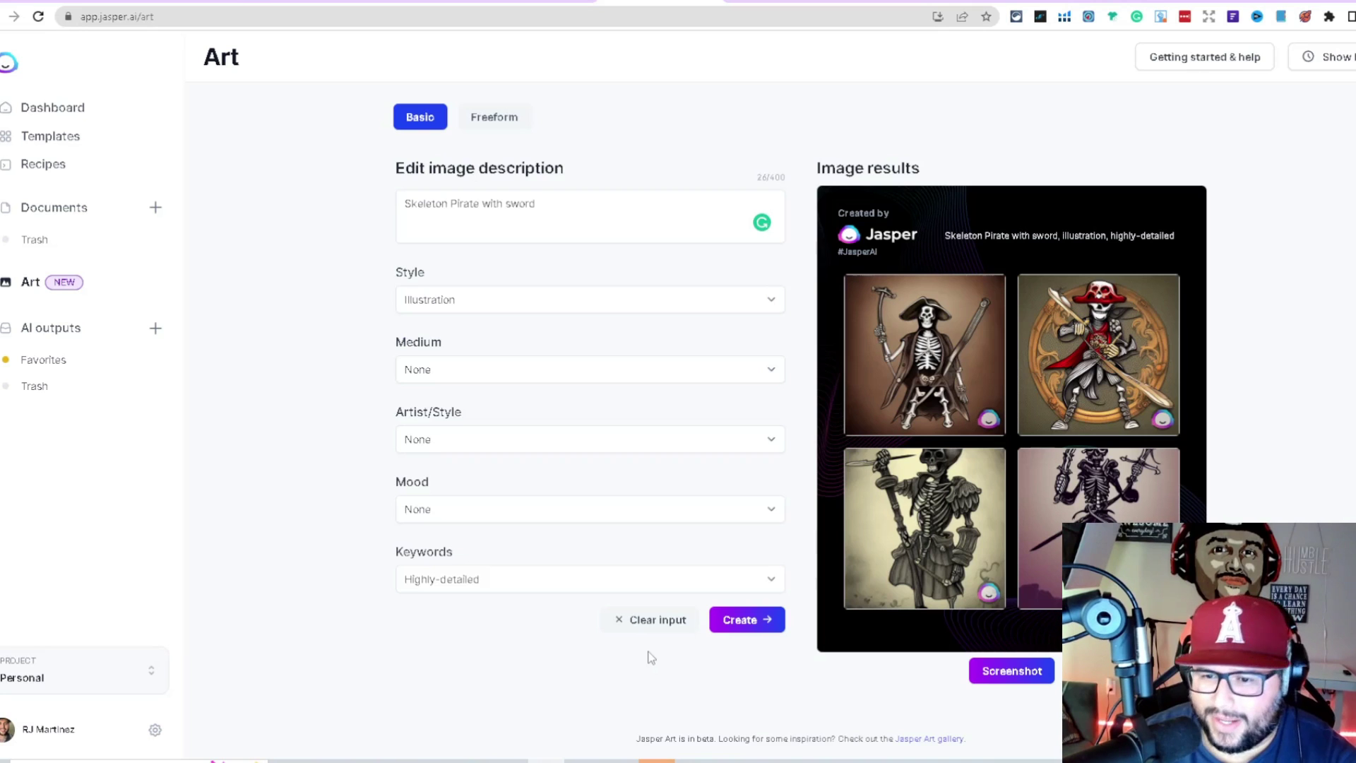
Regenerate a fresh batch of skeleton pirate images and refocus the description box.
click(747, 620)
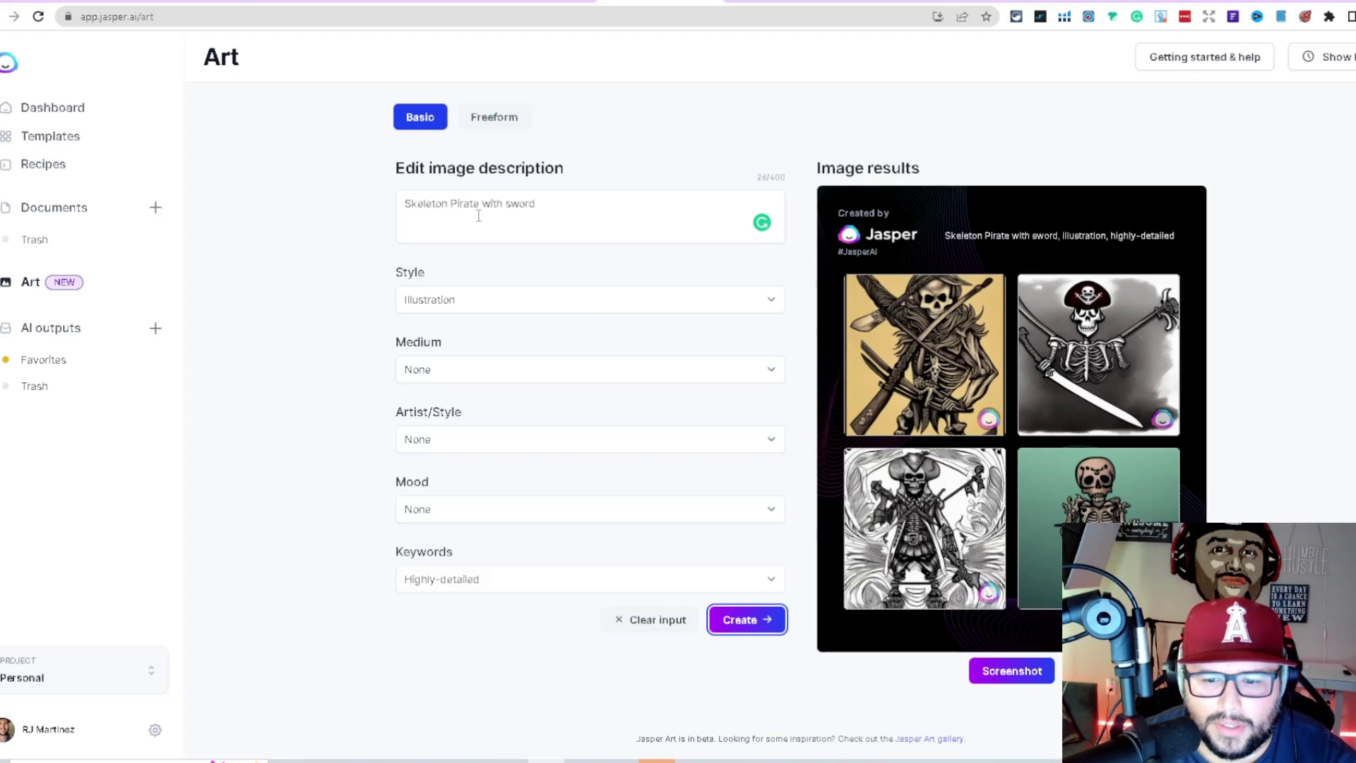
click(480, 205)
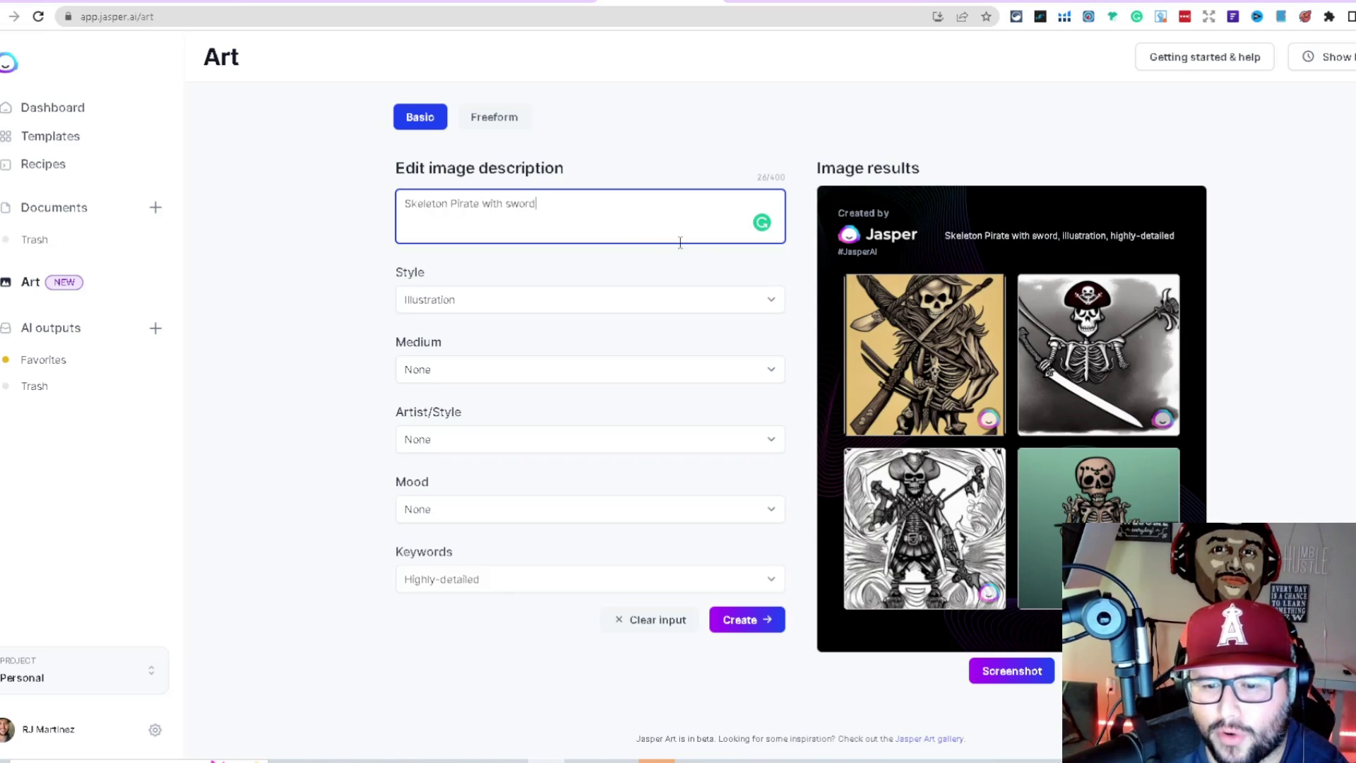
mouse_move(924, 355)
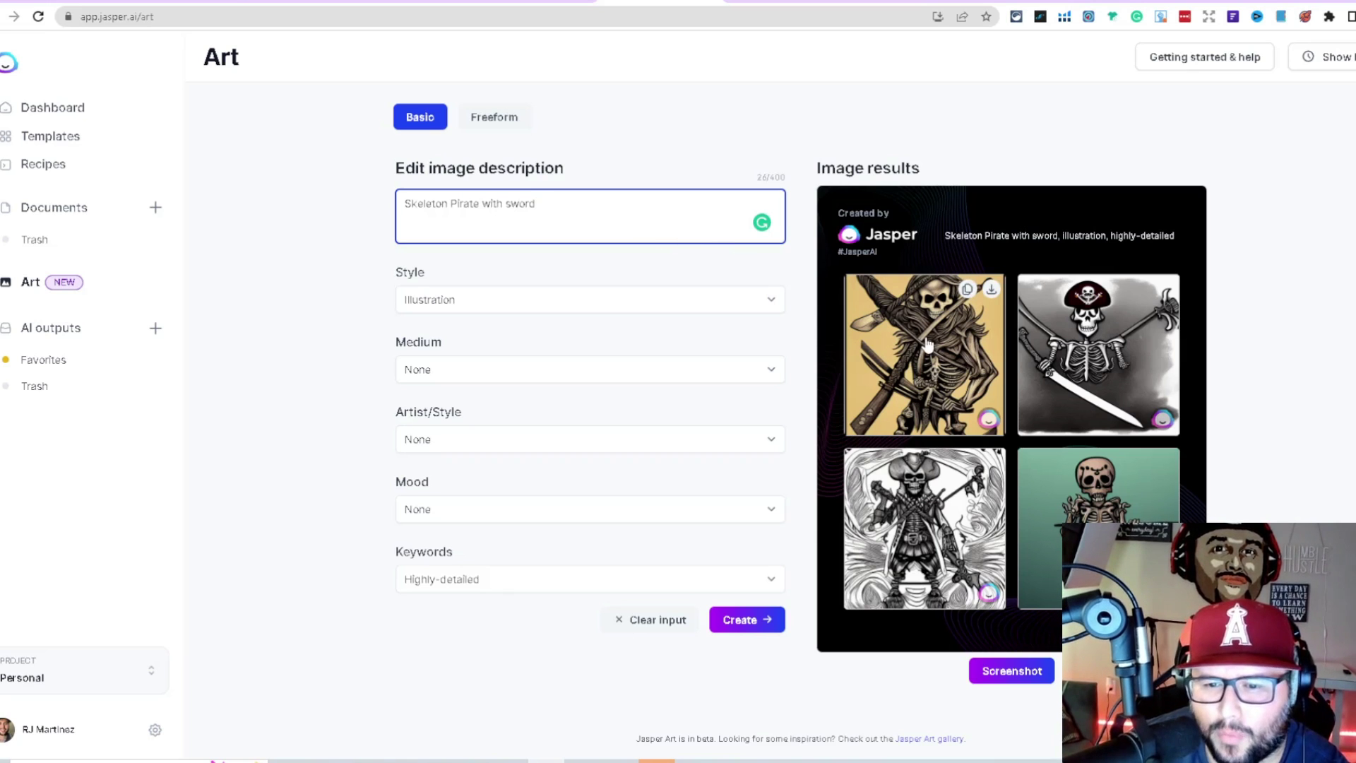
Download the gold skeleton pirate and the other new images as PNGs.
click(927, 335)
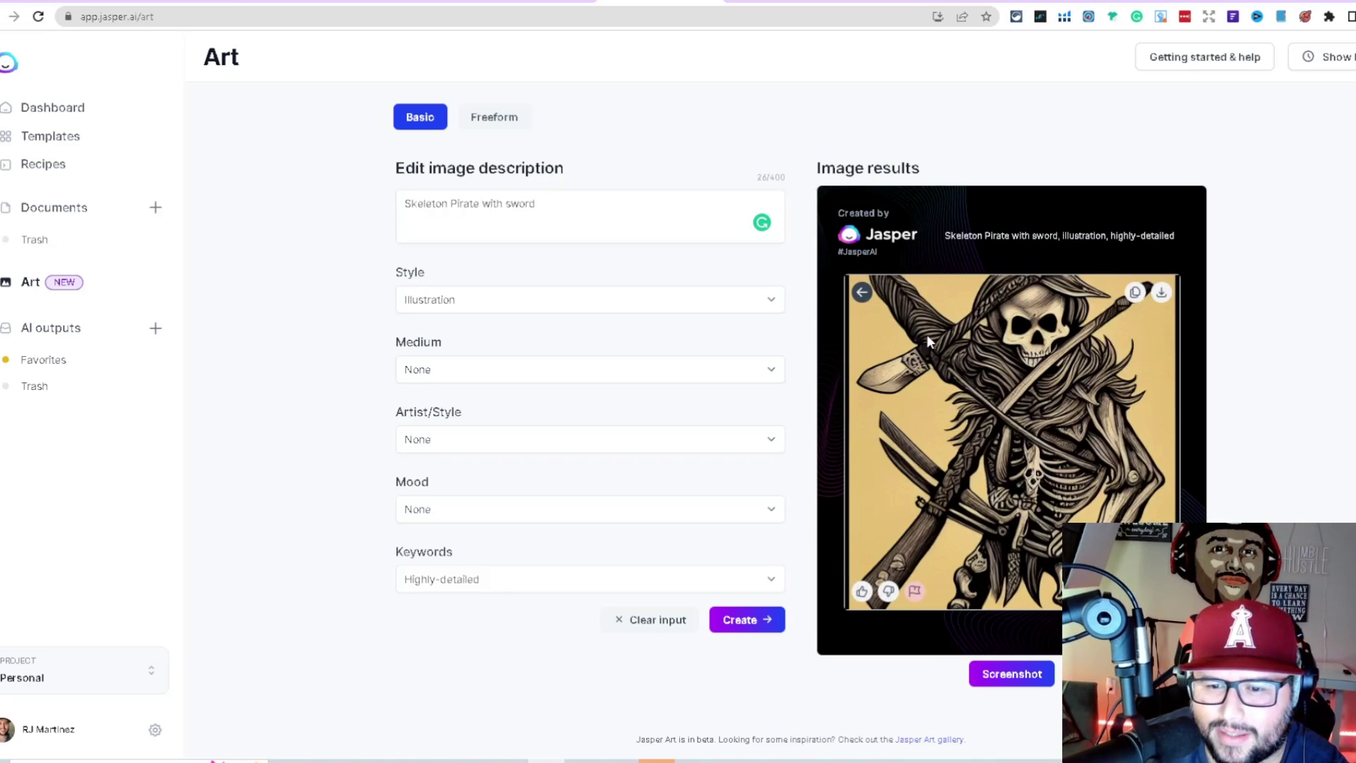
click(862, 292)
click(1098, 355)
click(861, 291)
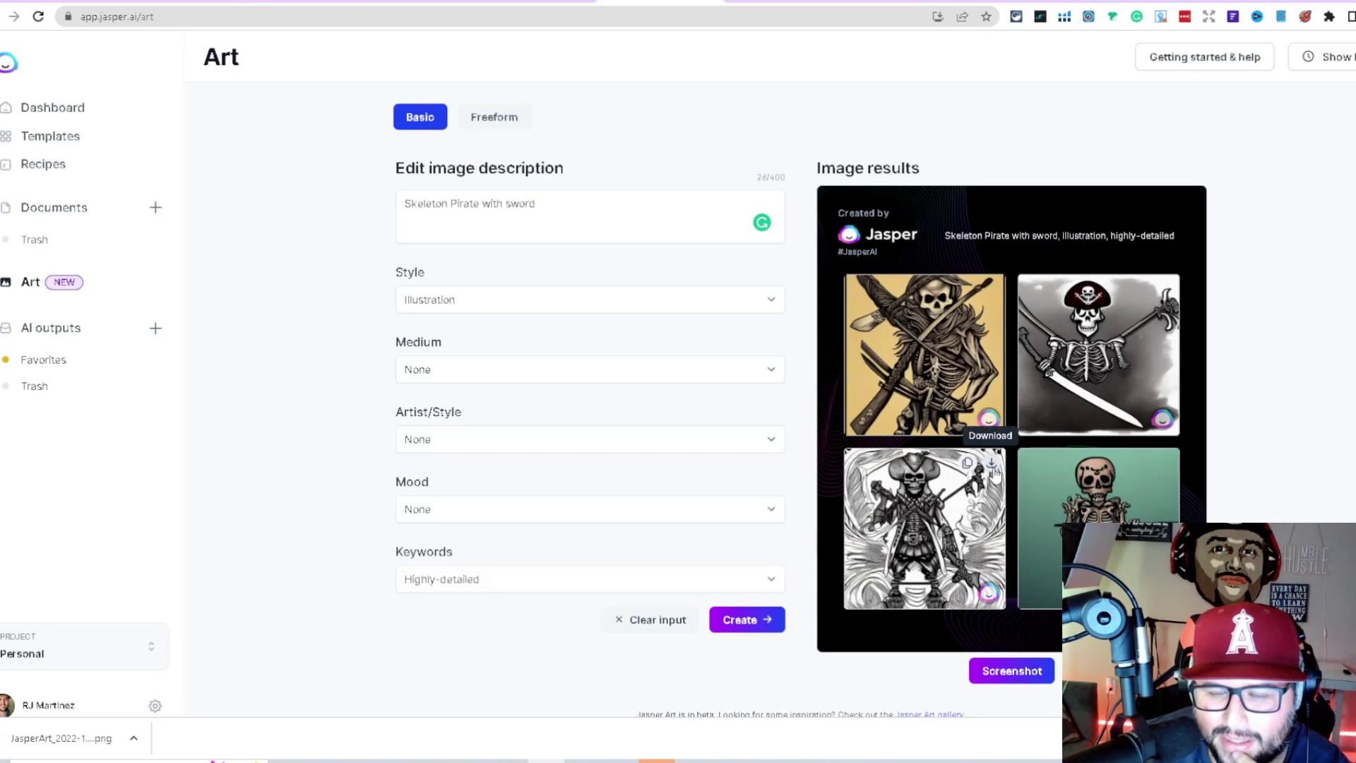
click(991, 463)
click(1158, 463)
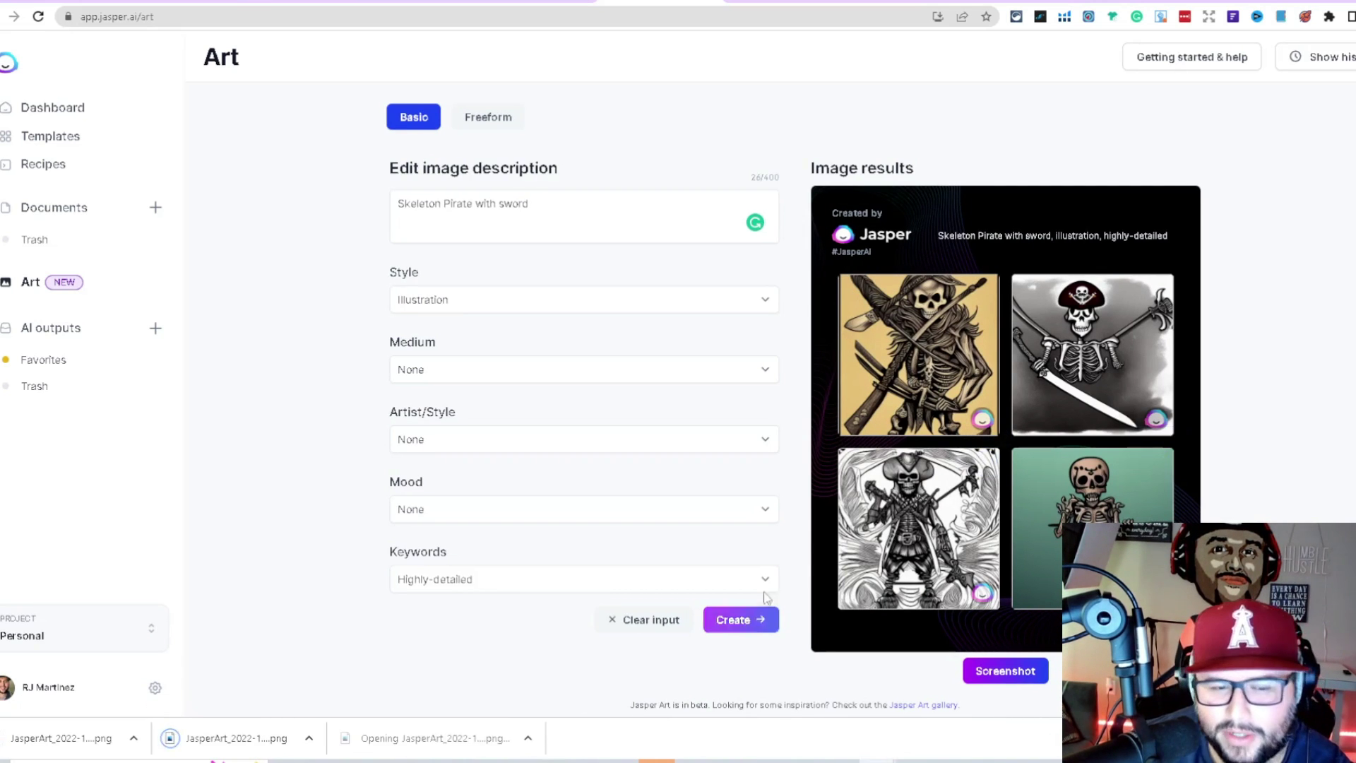
Preview the downloaded PNGs, paging from the gold pirate to the green skeleton.
click(405, 739)
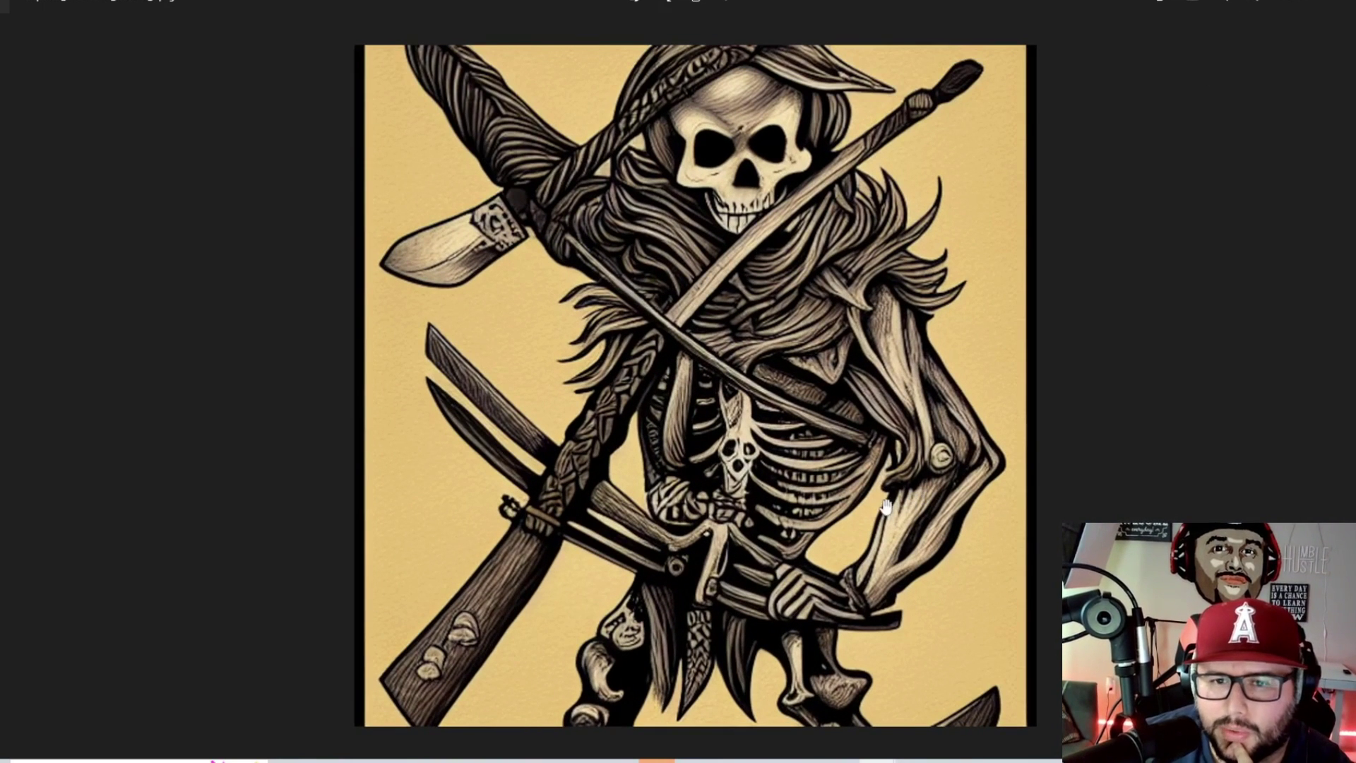
click(546, 705)
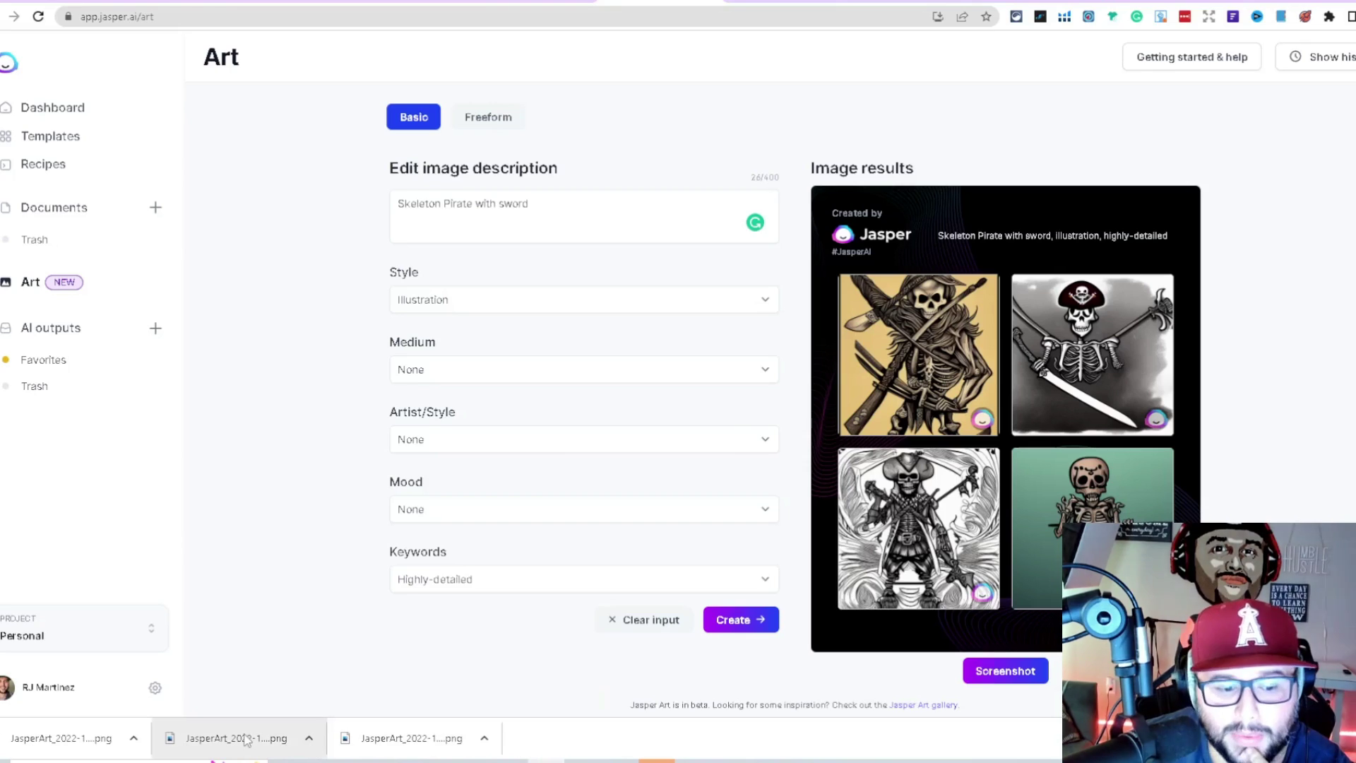
click(246, 738)
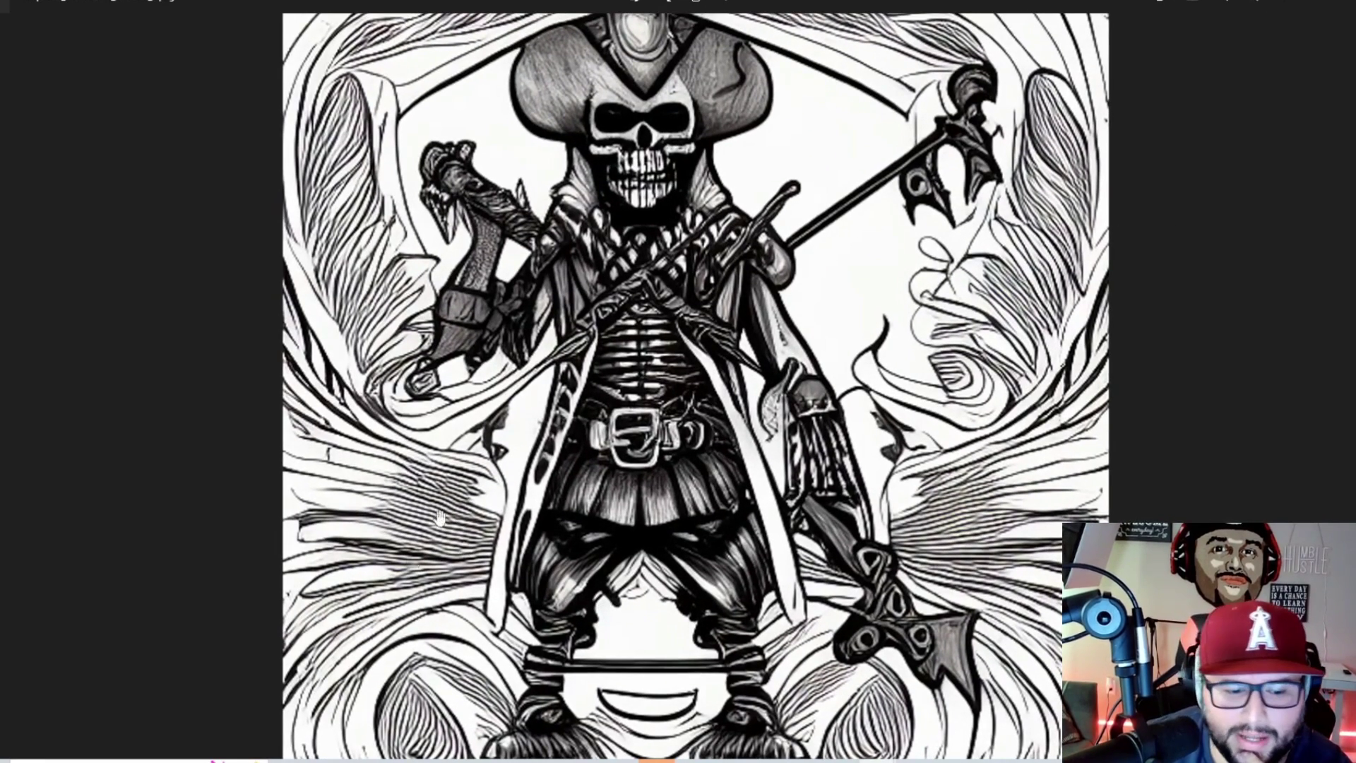
key(Right)
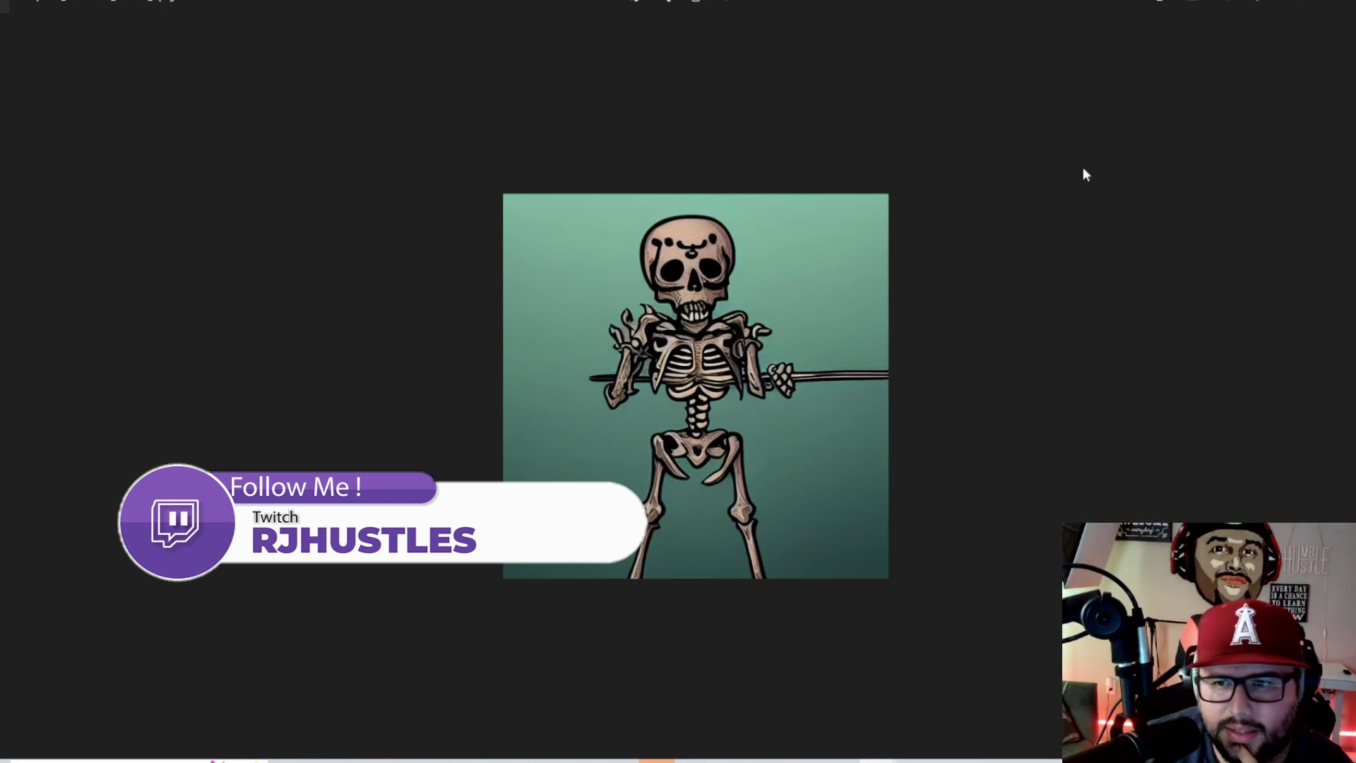